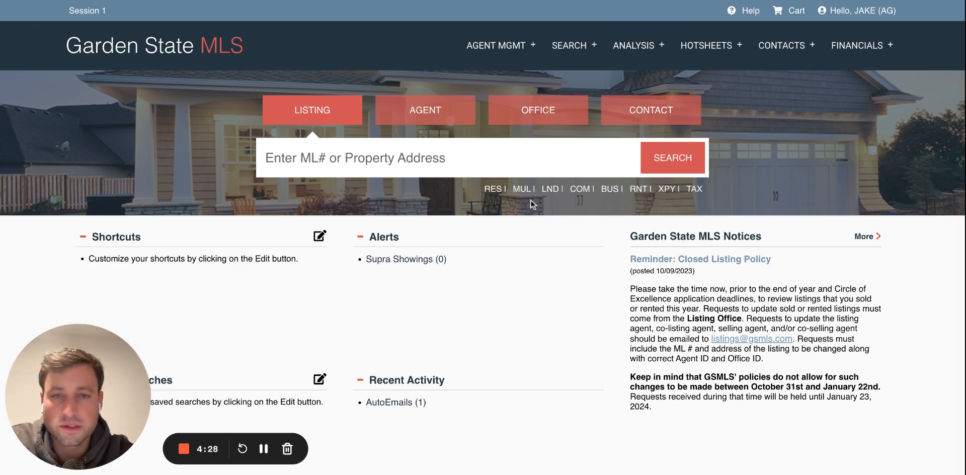
Step: Look up a listing by its street address, review the results, then clear the lookup
click(493, 189)
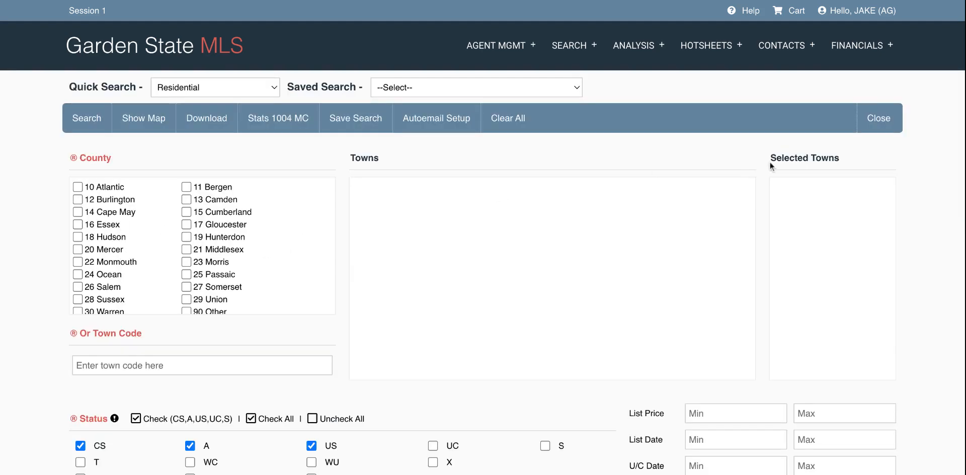
click(894, 132)
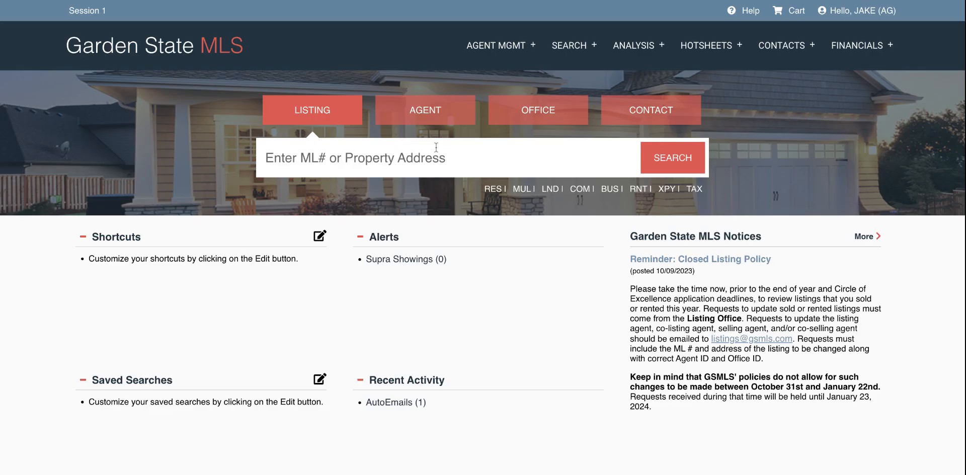
click(436, 148)
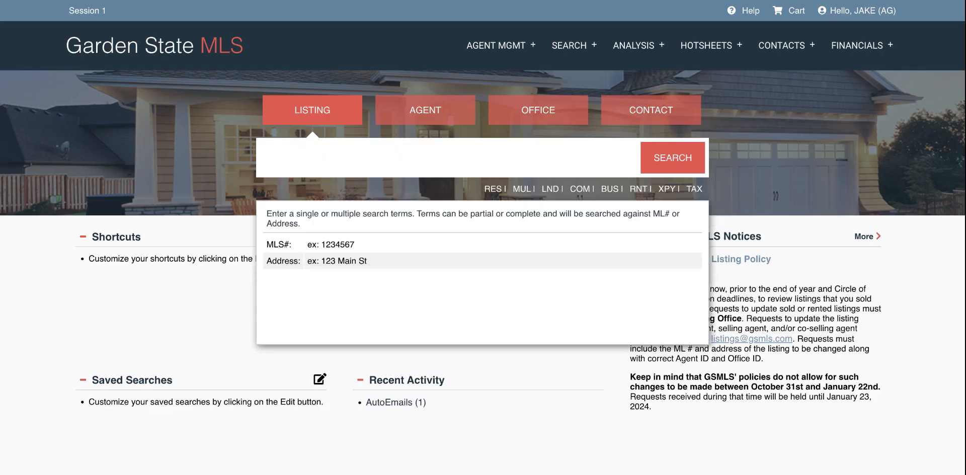
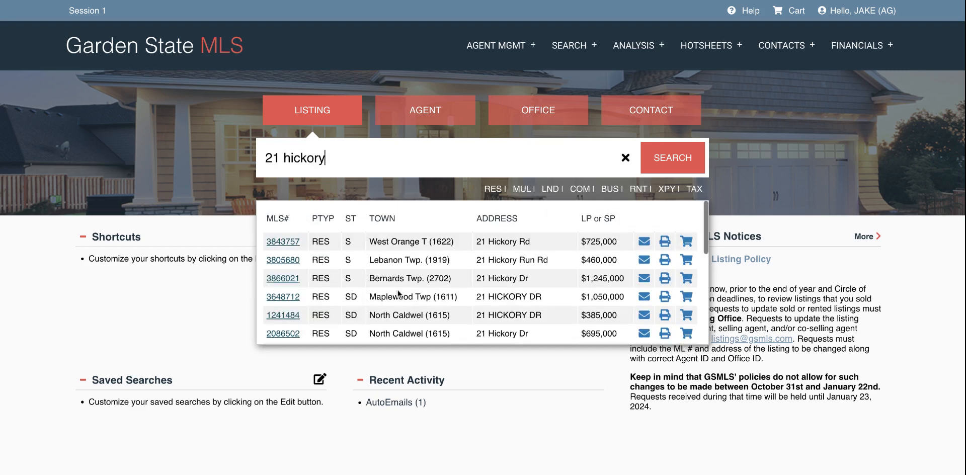
scroll(398, 289, down, 2)
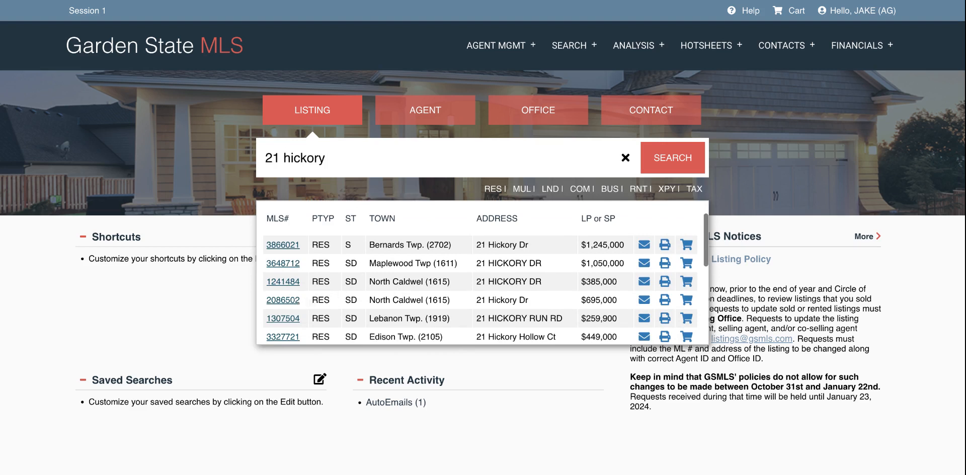
scroll(485, 279, down, 3)
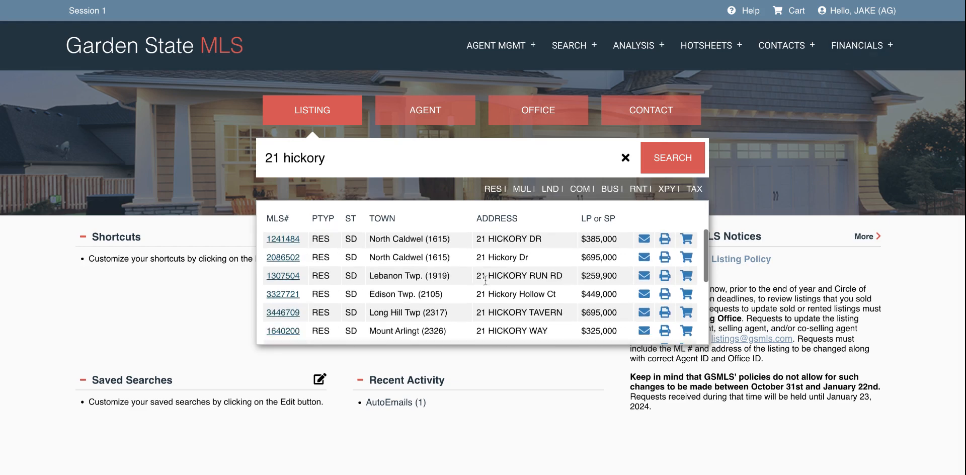
scroll(485, 279, down, 3)
scroll(302, 284, up, 5)
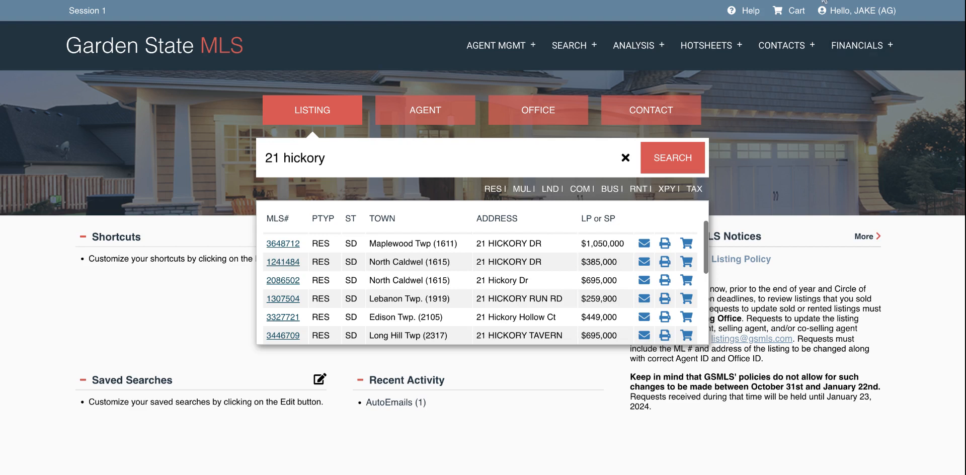
click(626, 164)
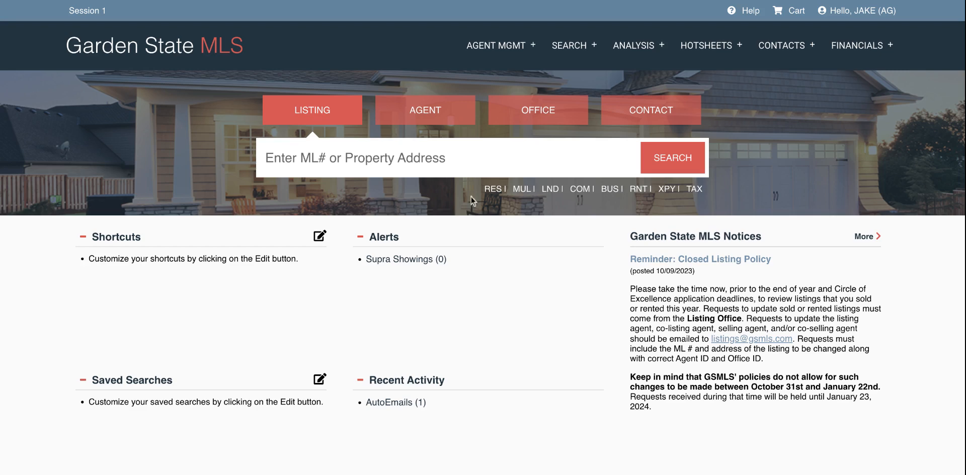
Step: In the Residential quick search, select 16 Essex and 1615 North Caldwell, and uncheck status A
click(491, 190)
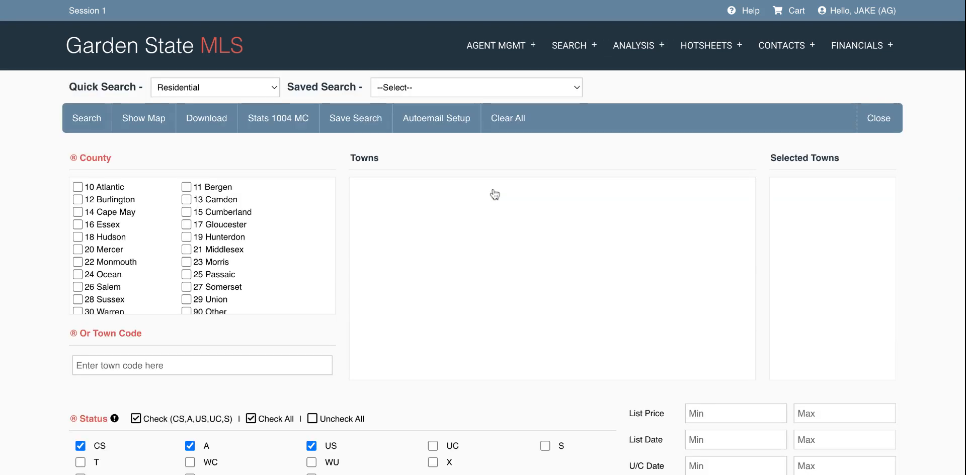
click(116, 227)
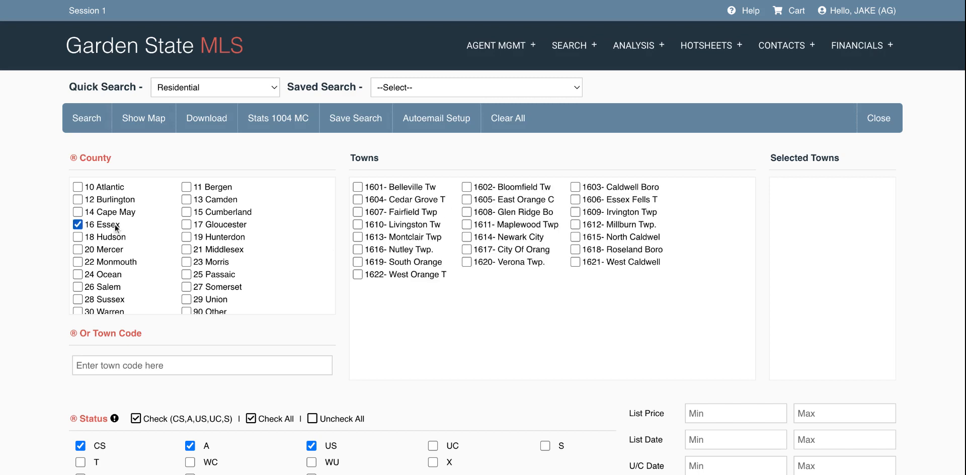
click(638, 239)
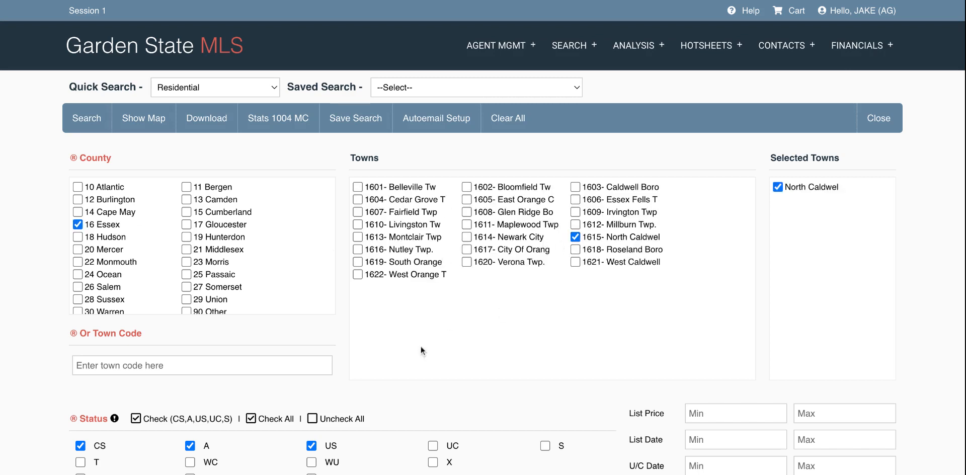
scroll(410, 351, down, 6)
scroll(409, 351, up, 1)
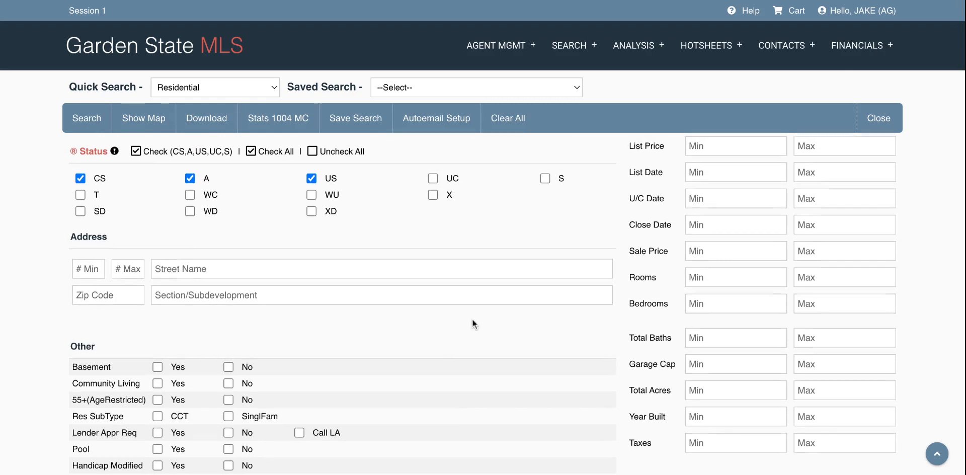
scroll(472, 318, up, 1)
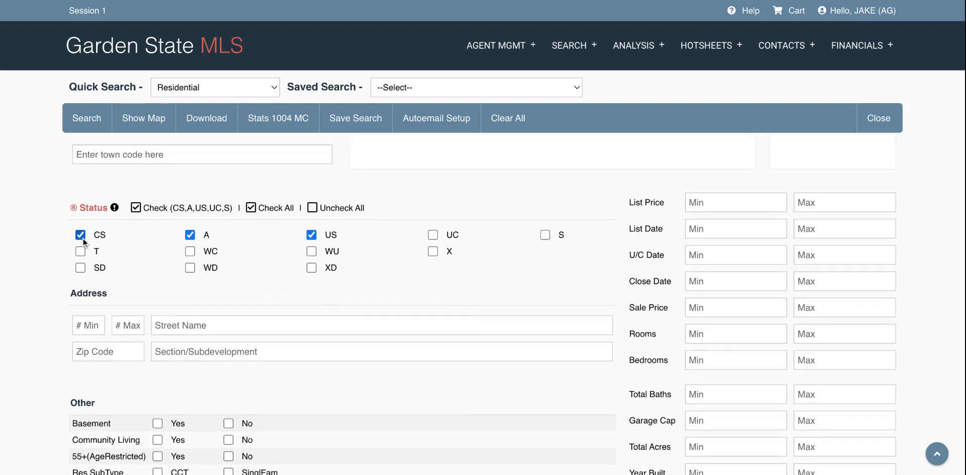
click(190, 235)
scroll(289, 347, up, 1)
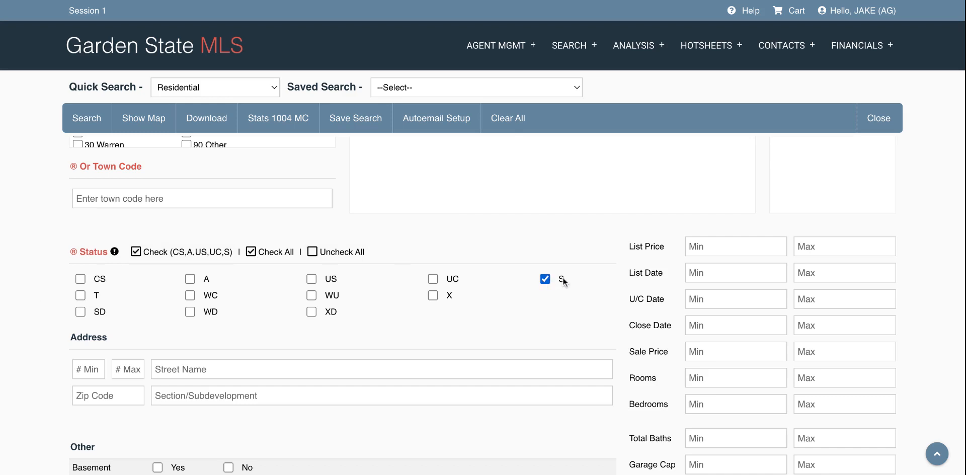
click(81, 312)
click(81, 311)
click(189, 311)
click(189, 311)
click(431, 295)
click(312, 311)
click(313, 312)
scroll(445, 323, up, 1)
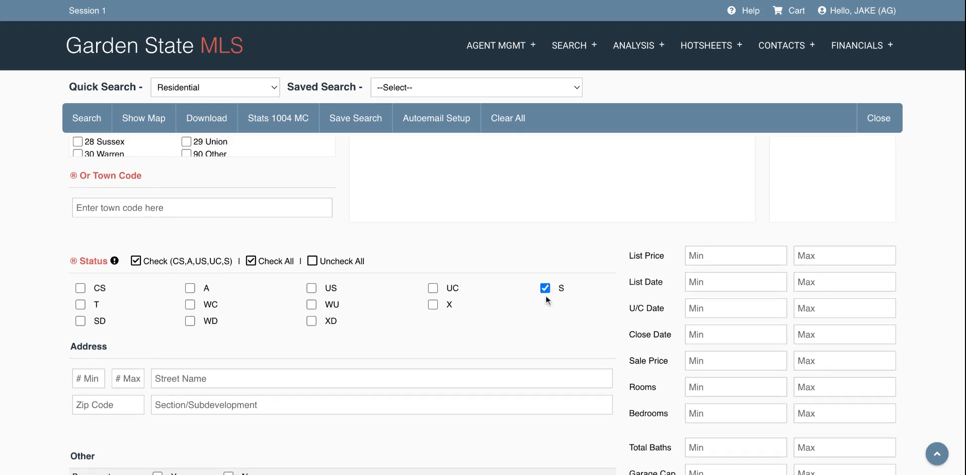
scroll(544, 307, up, 2)
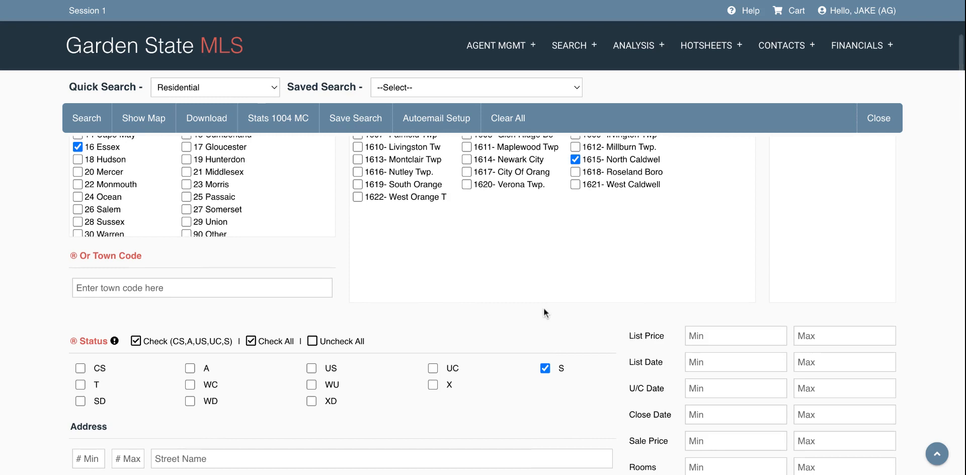
scroll(543, 308, down, 2)
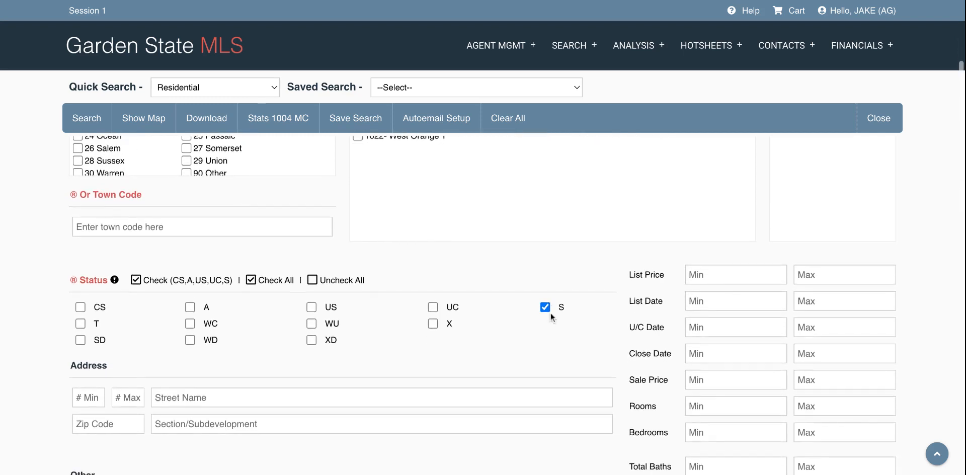
scroll(535, 337, down, 1)
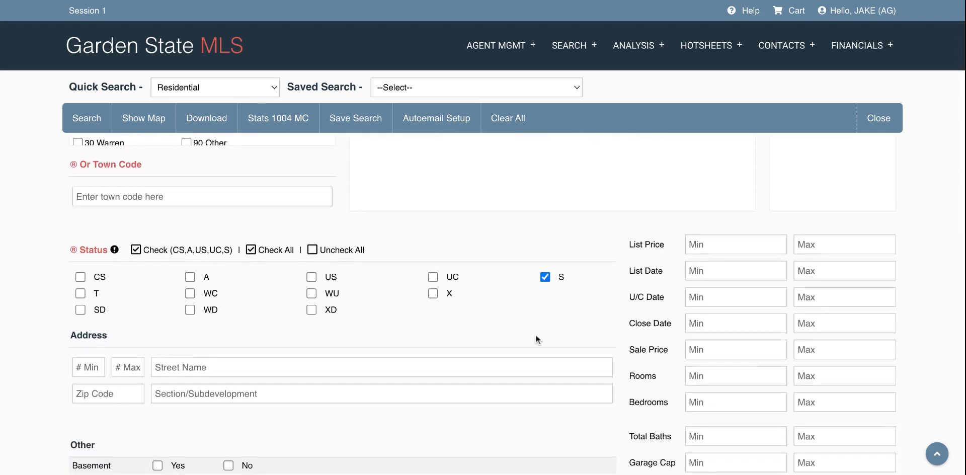
scroll(745, 352, down, 2)
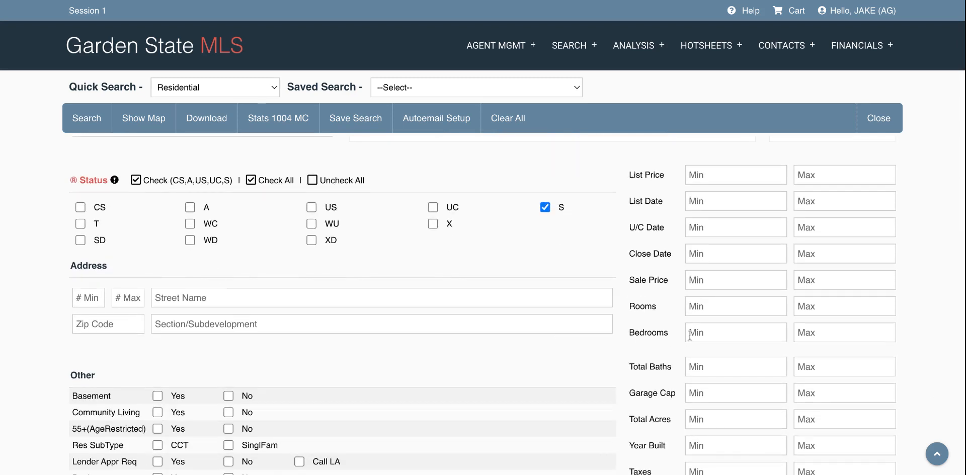
Step: Search for exactly 5 bedrooms and 3 total baths, which returns zero results
click(748, 334)
text(5)
click(829, 334)
text(5)
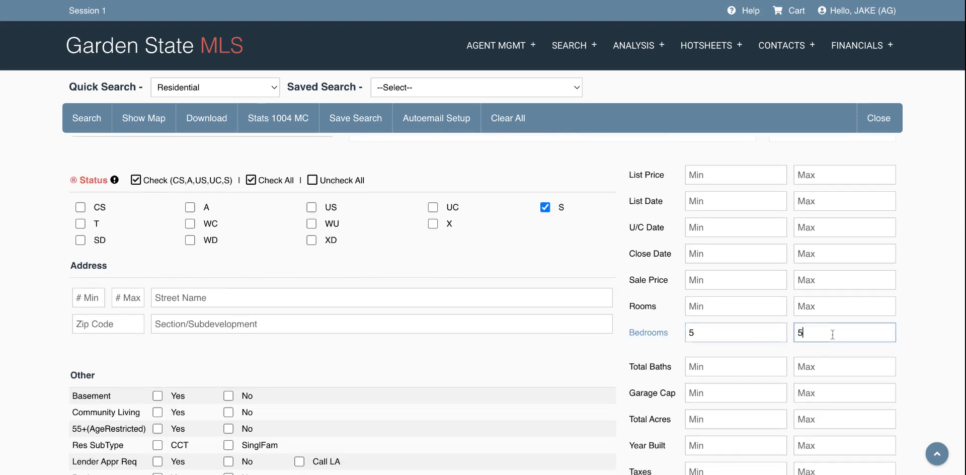
click(764, 366)
text(3)
click(842, 363)
text(3)
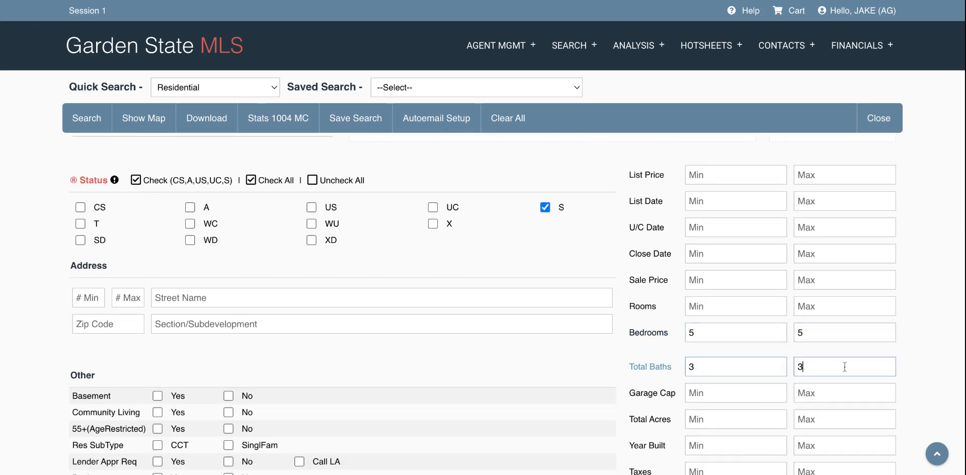
click(630, 366)
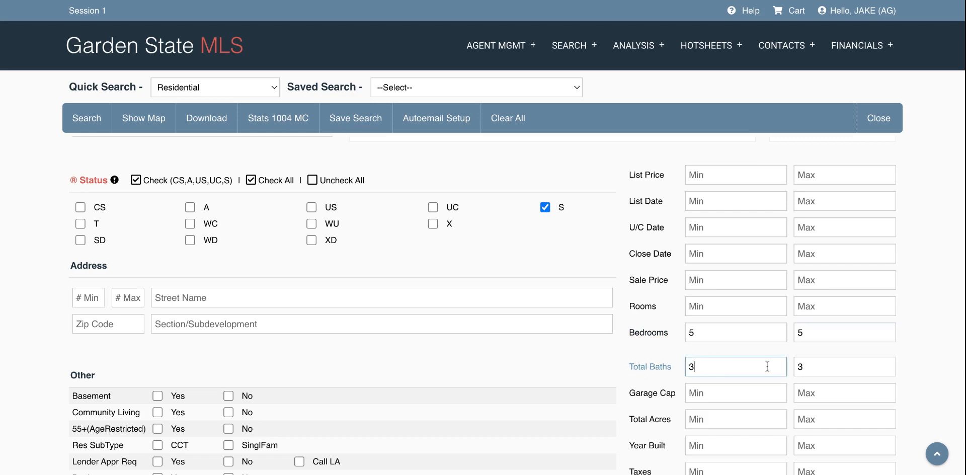
click(585, 368)
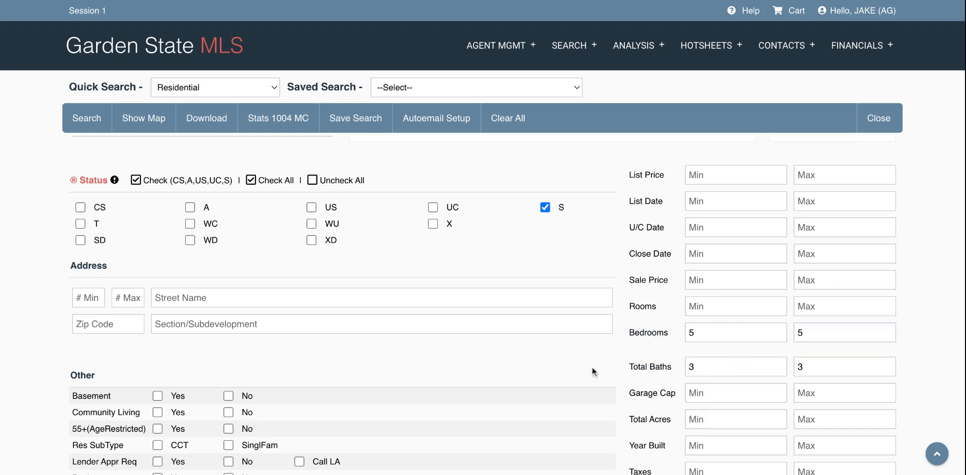
click(94, 126)
click(516, 271)
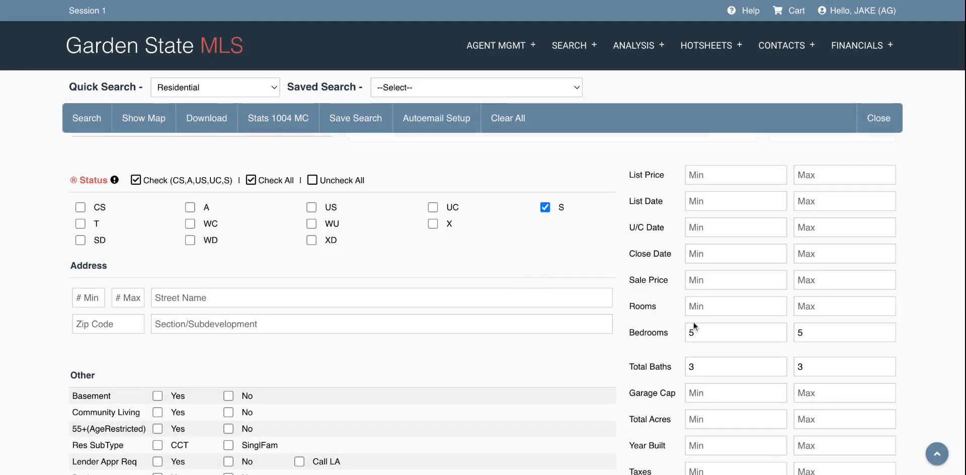
Step: Change the criteria to Bedrooms 4 to 6 and Total Baths 2 to 3.1
click(711, 329)
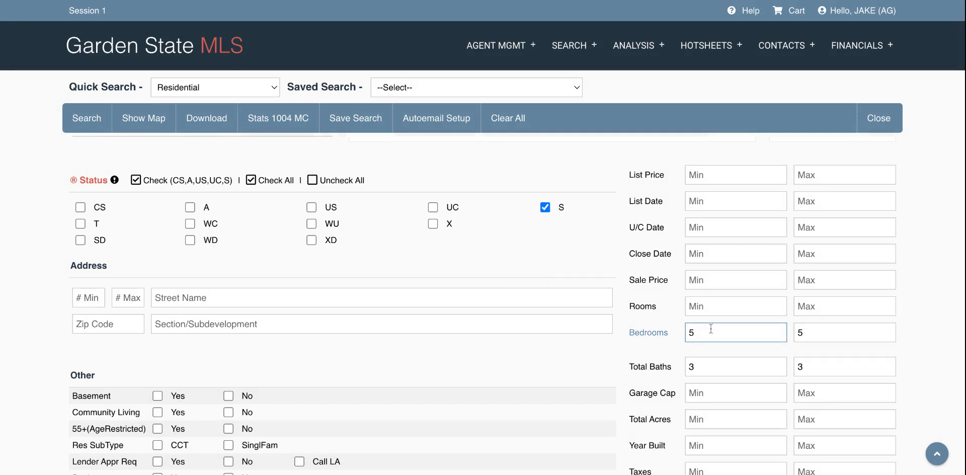
key(BackSpace)
text(4)
click(841, 328)
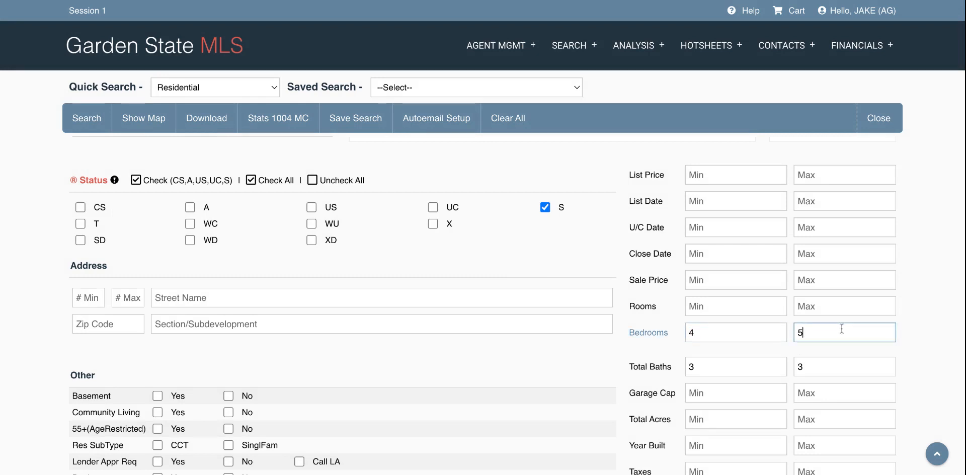
key(BackSpace)
text(6)
click(753, 372)
key(BackSpace)
text(2)
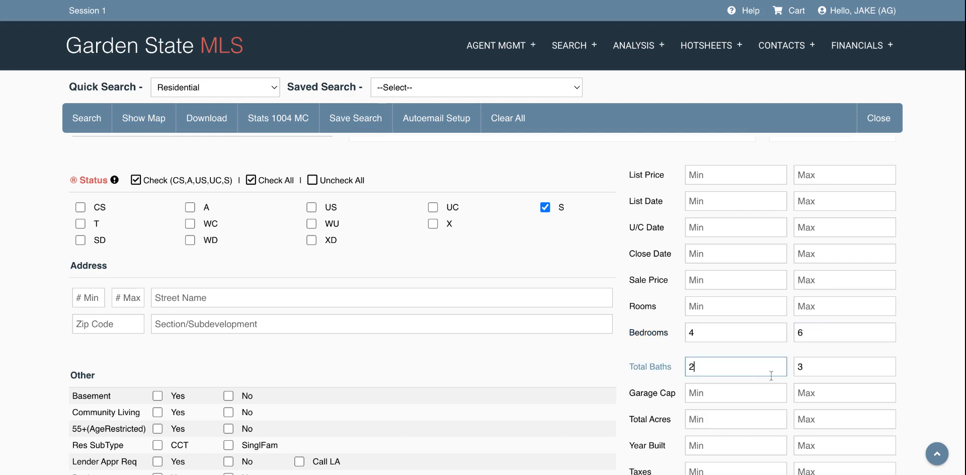
click(852, 370)
text(.1)
click(920, 346)
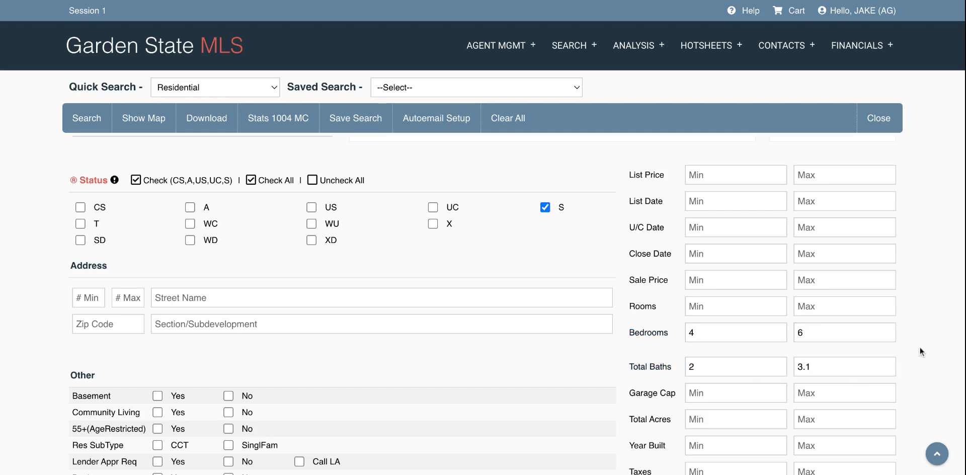
scroll(920, 346, down, 1)
scroll(919, 346, up, 1)
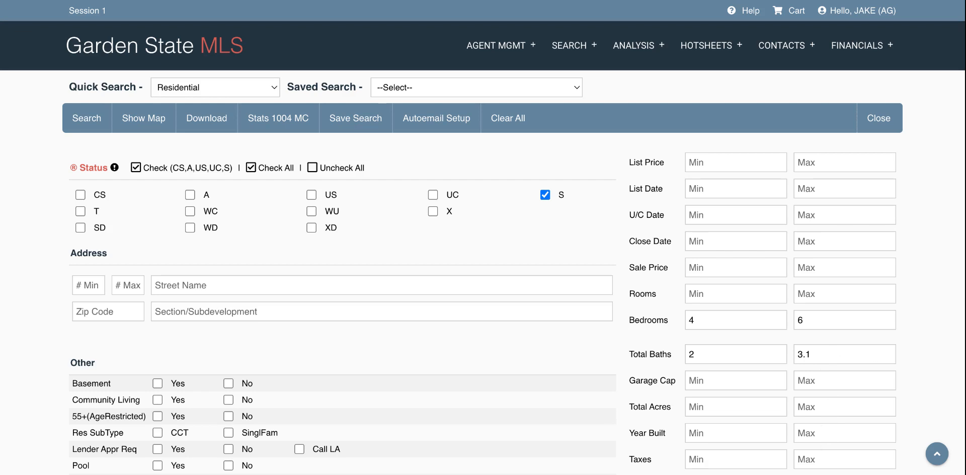
Step: Run the search and confirm to list the 23 sold North Caldwell Boro homes
click(93, 129)
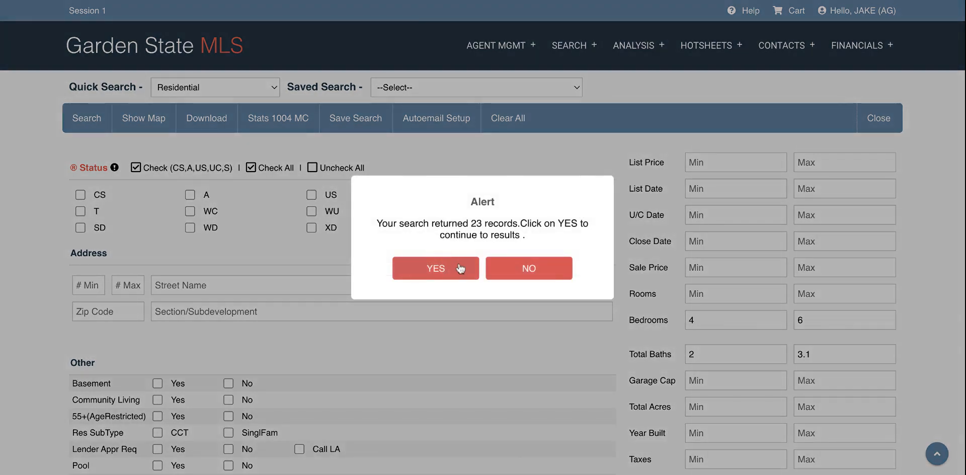
click(461, 269)
scroll(489, 361, down, 5)
scroll(490, 362, up, 5)
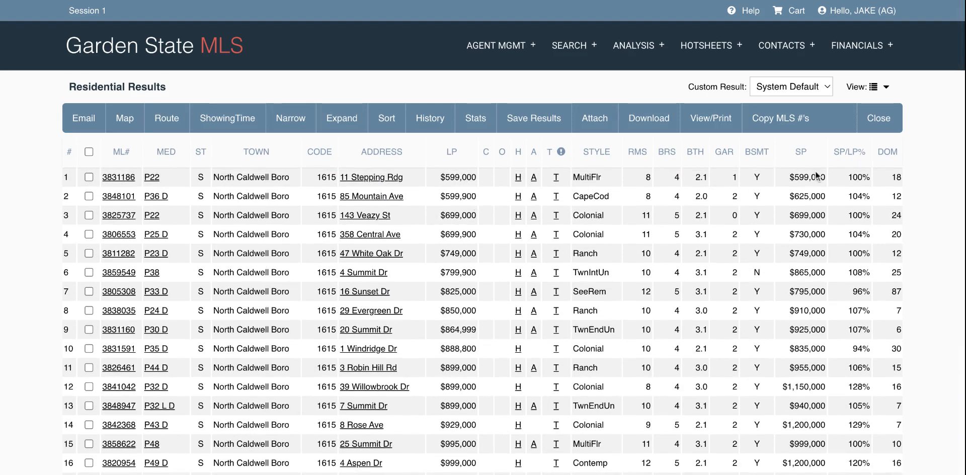
scroll(815, 171, down, 1)
scroll(817, 175, down, 10)
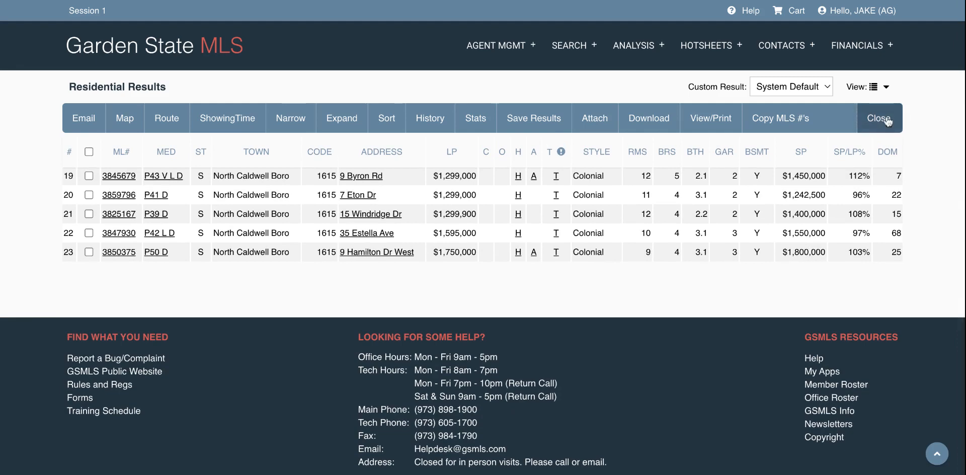
Step: Close the results and change Bedrooms Max to 5 and Total Baths Max to 3
click(888, 121)
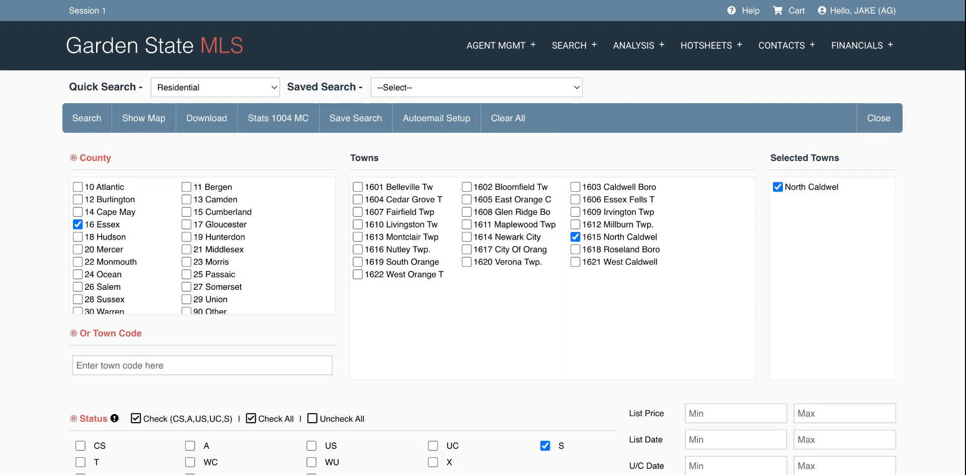
scroll(763, 231, down, 2)
scroll(764, 233, down, 3)
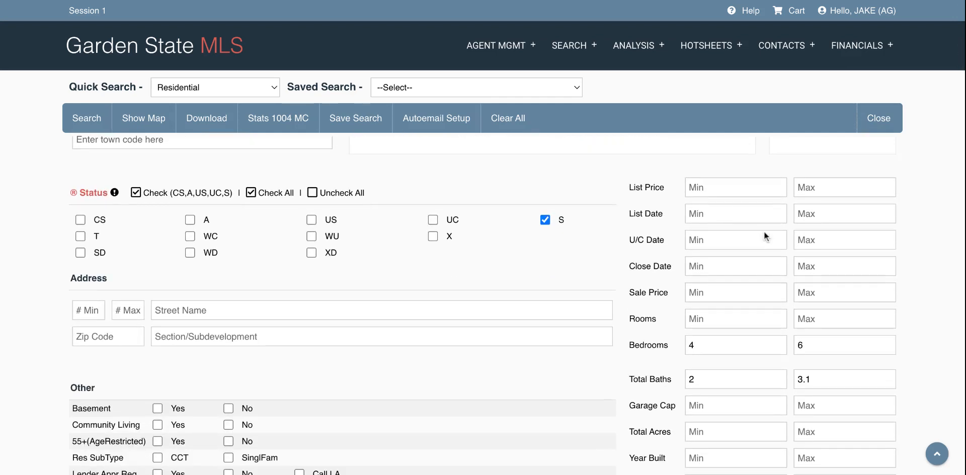
click(838, 349)
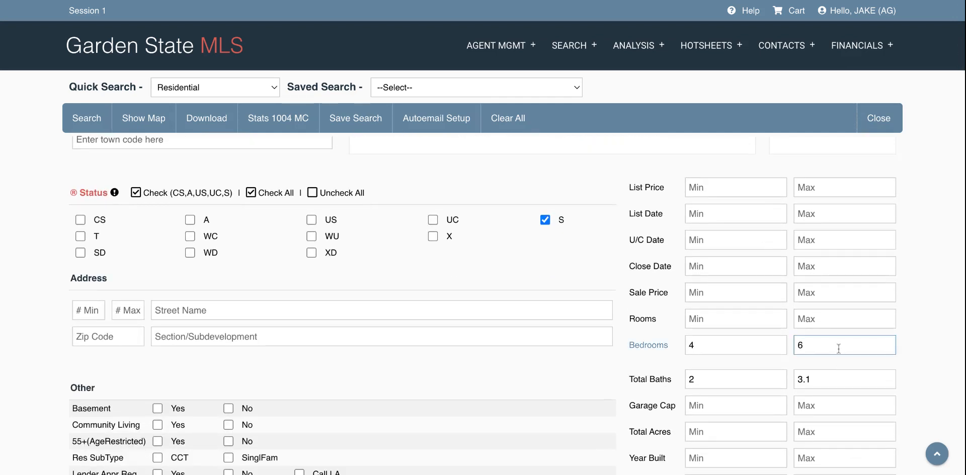
key(BackSpace)
text(r5)
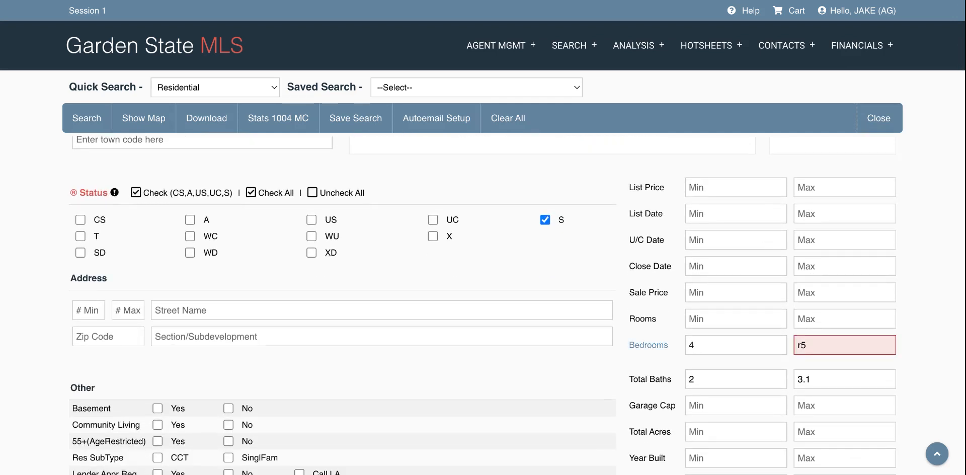
key(BackSpace)
key(BackSpace)
text(5)
click(847, 374)
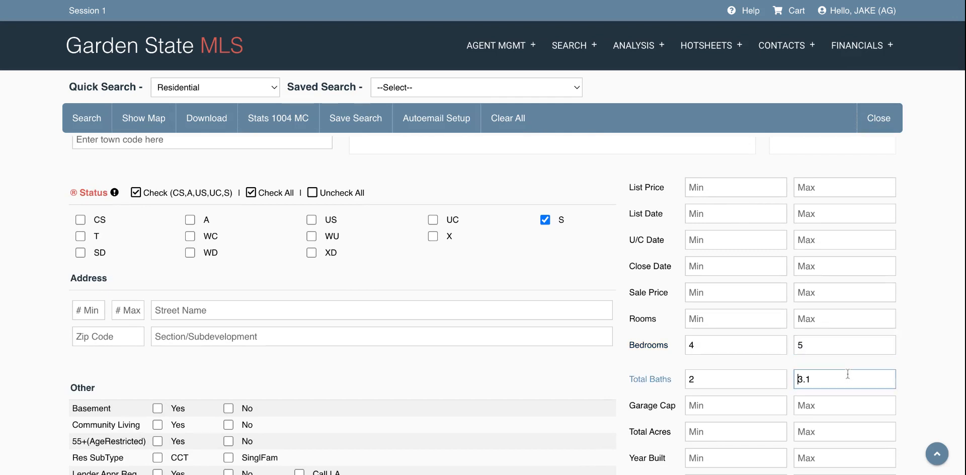
key(BackSpace)
key(BackSpace)
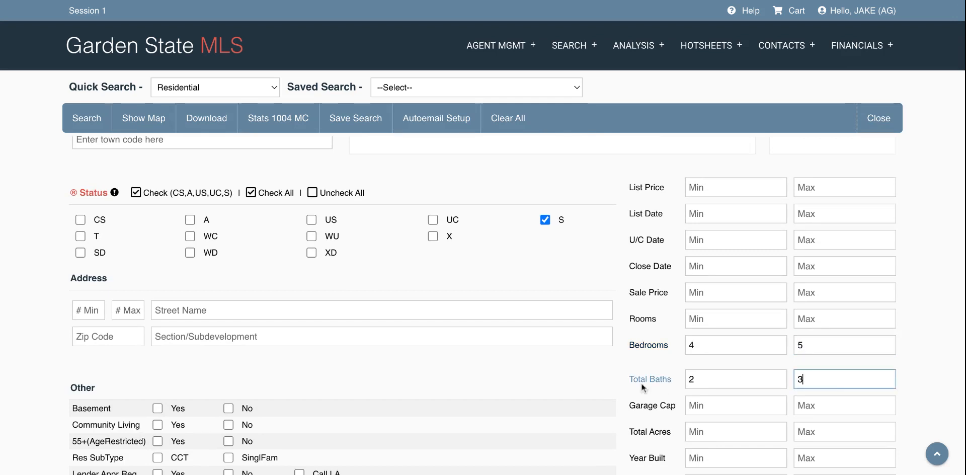
scroll(609, 380, down, 1)
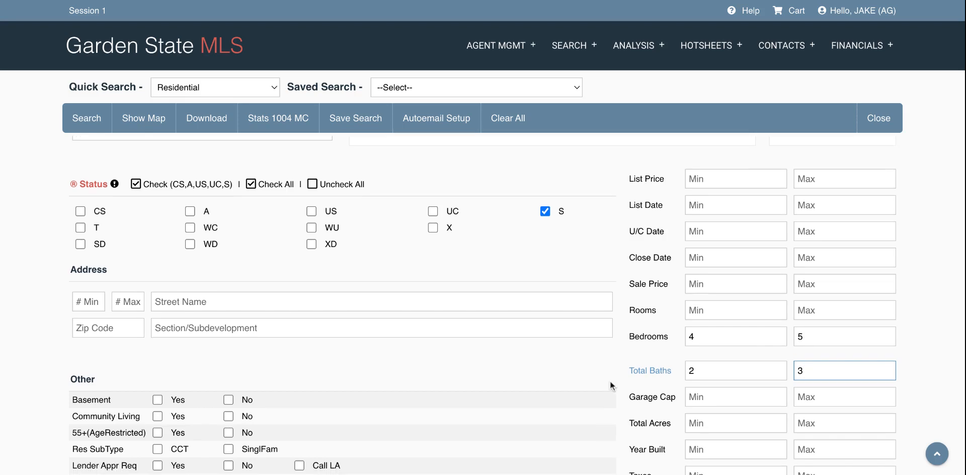
scroll(483, 306, down, 7)
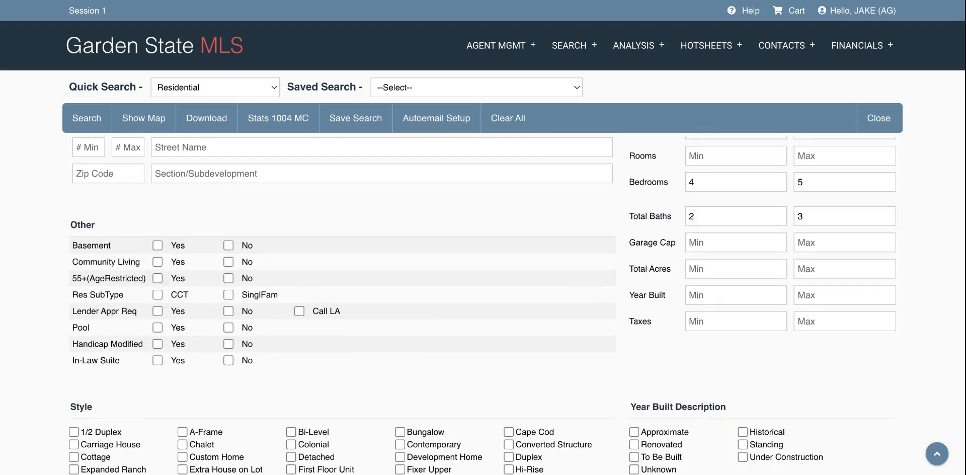
scroll(483, 301, down, 2)
scroll(482, 301, up, 7)
scroll(483, 301, down, 12)
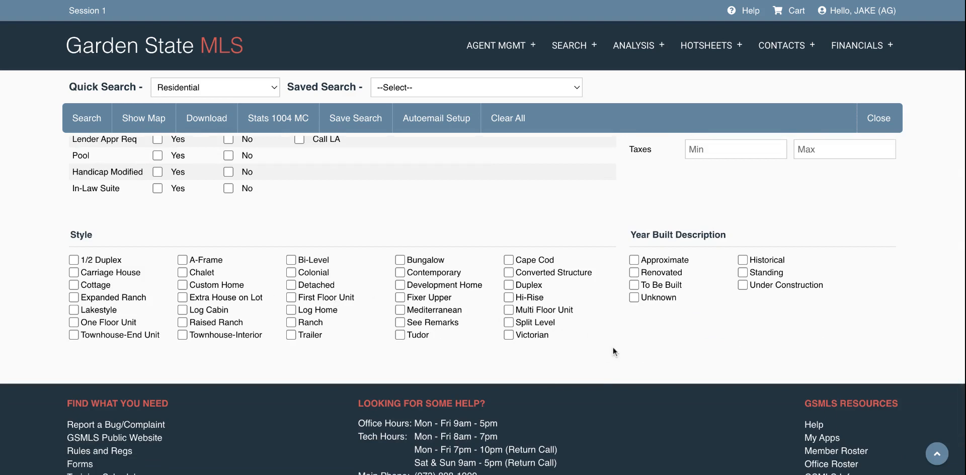
scroll(612, 346, up, 3)
scroll(612, 347, up, 7)
scroll(612, 347, up, 1)
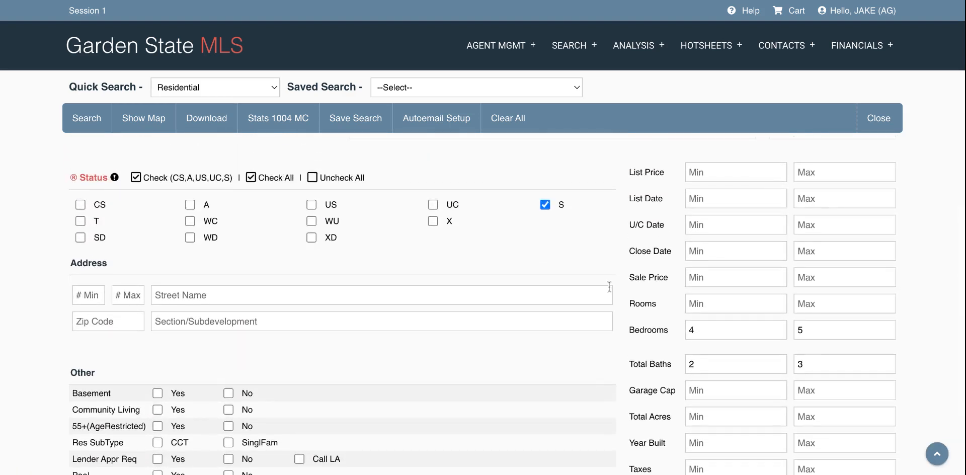
Step: Set the minimum Close Date to 05/01/2023 with the date picker
click(726, 256)
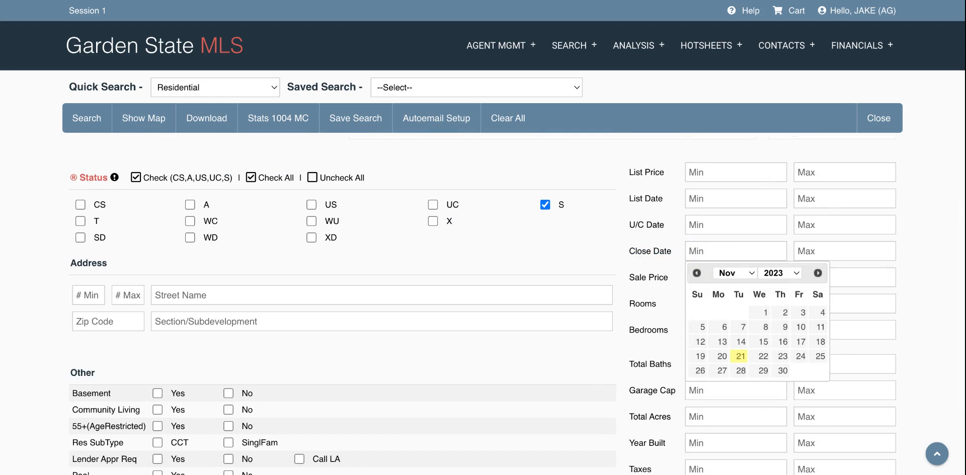
click(742, 326)
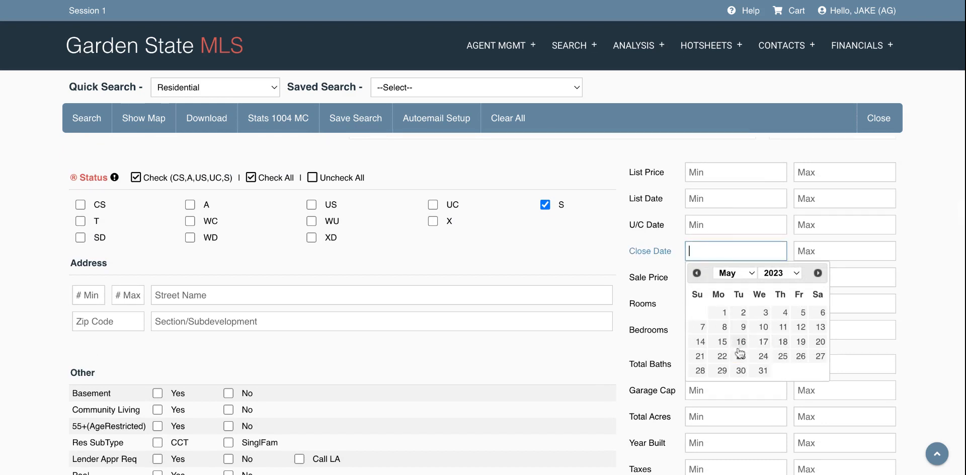
click(726, 314)
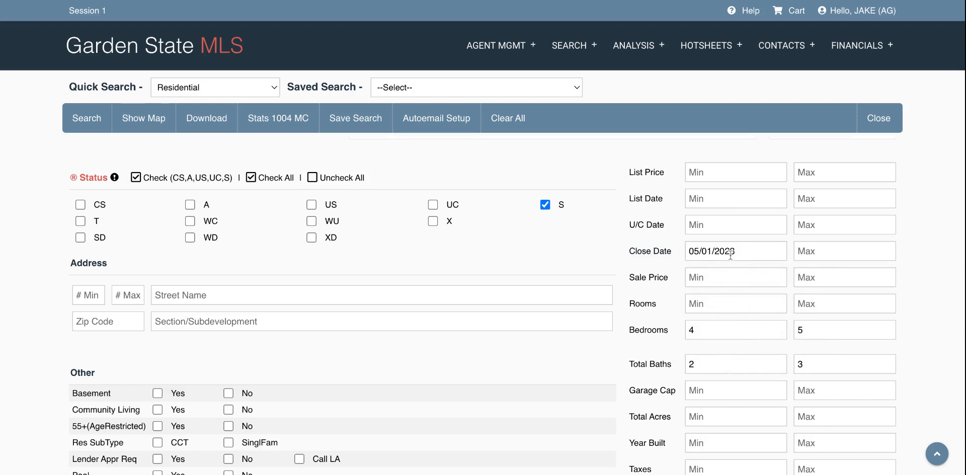
Step: Rerun the search and view the 9 sold homes priced $599,000 to $1,299,990
click(86, 118)
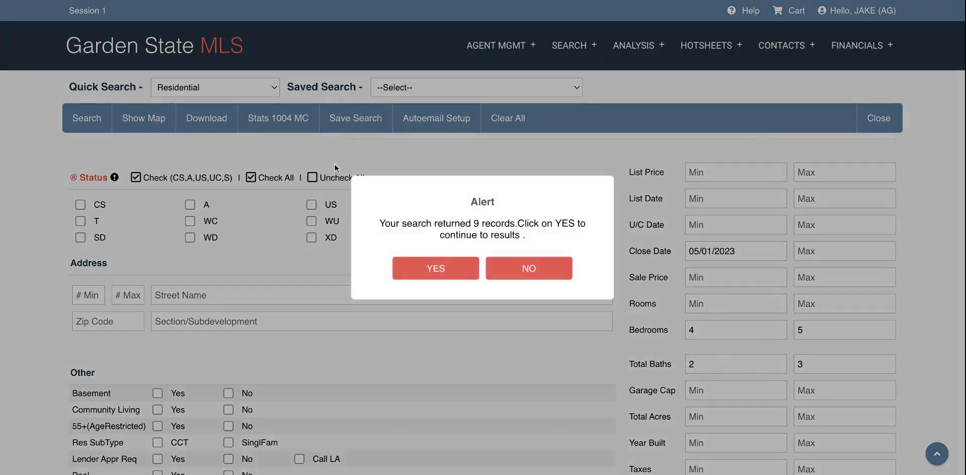
click(452, 277)
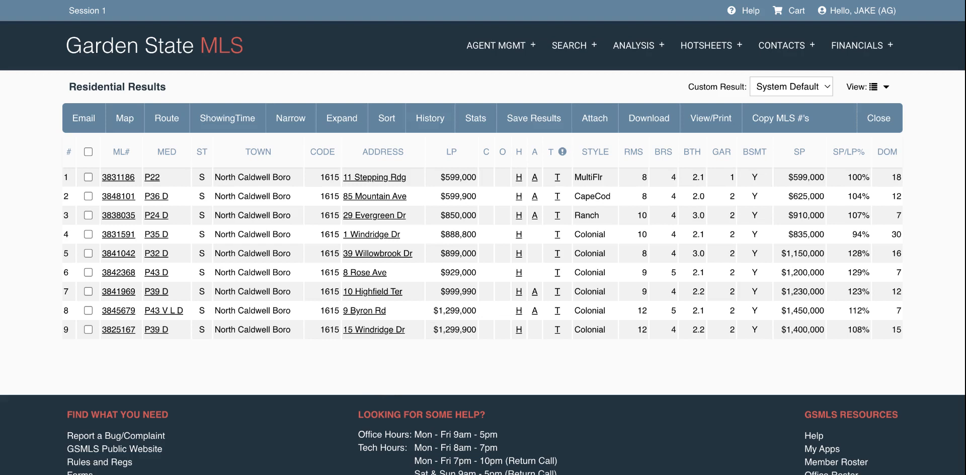
mouse_move(175, 259)
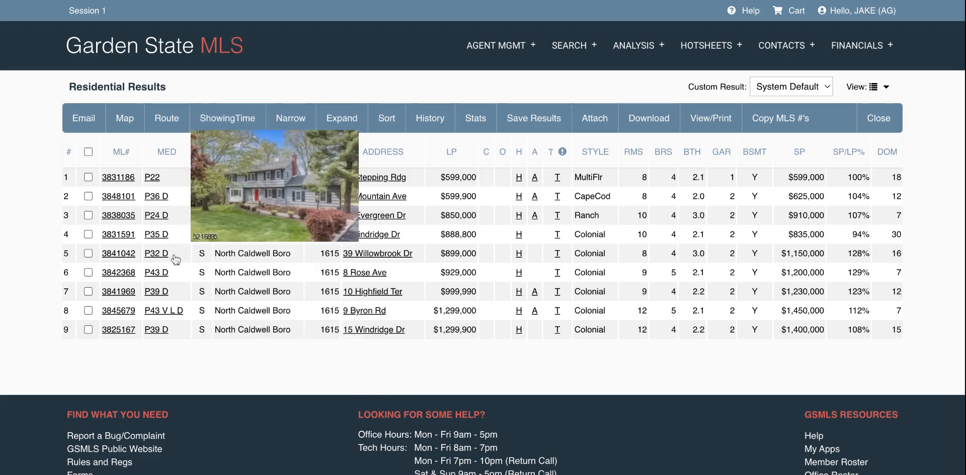
mouse_move(182, 336)
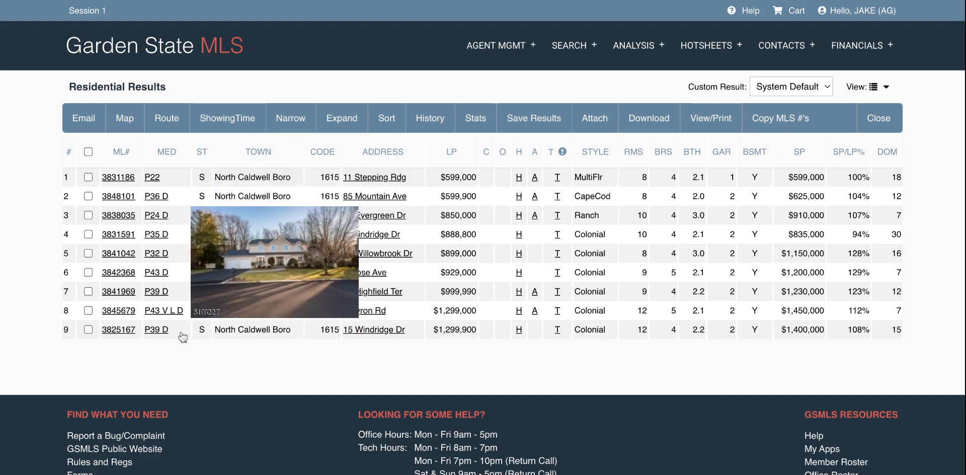
mouse_move(176, 193)
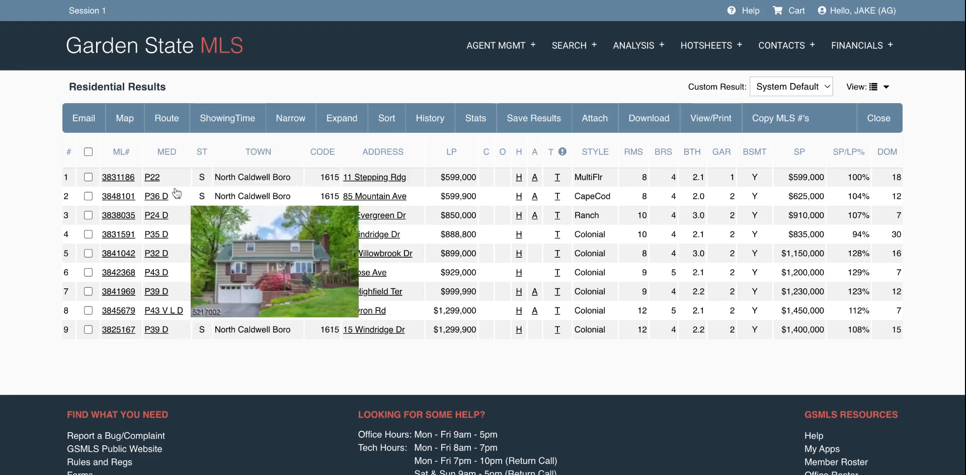
mouse_move(160, 181)
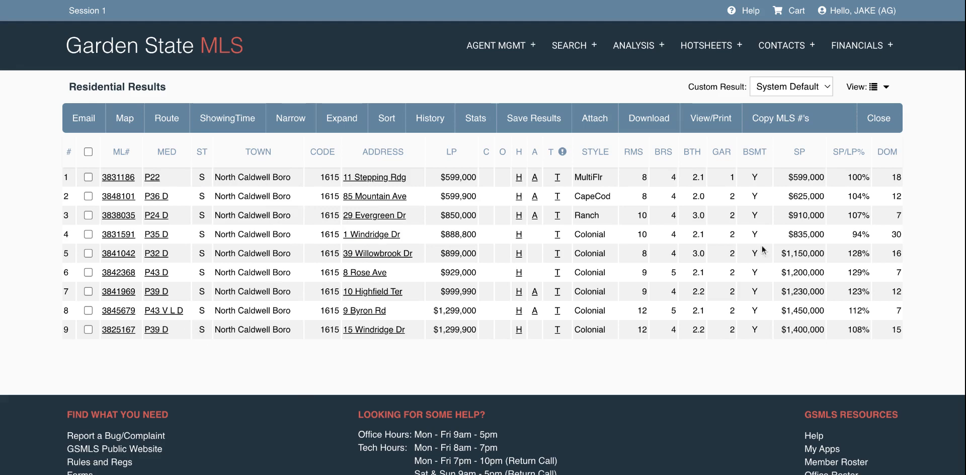
Step: Back on the form, set Community Living No, 55+ No and Basement Yes
click(877, 119)
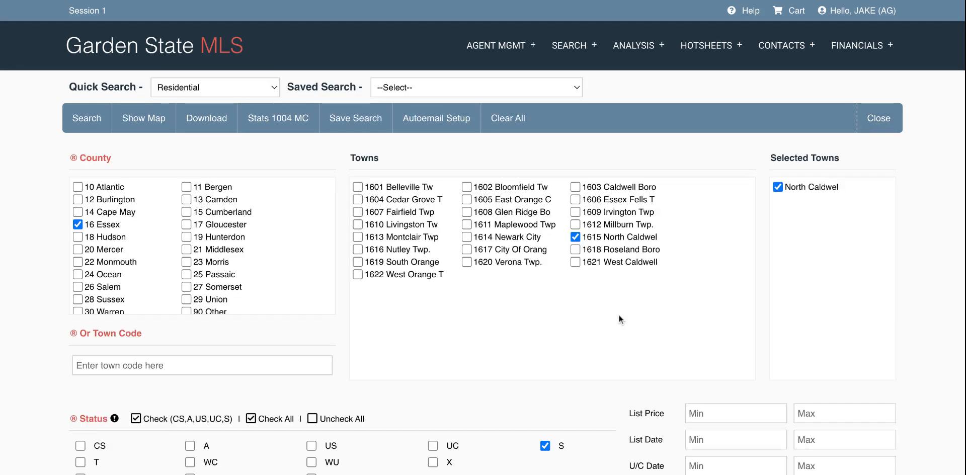
scroll(618, 314, down, 4)
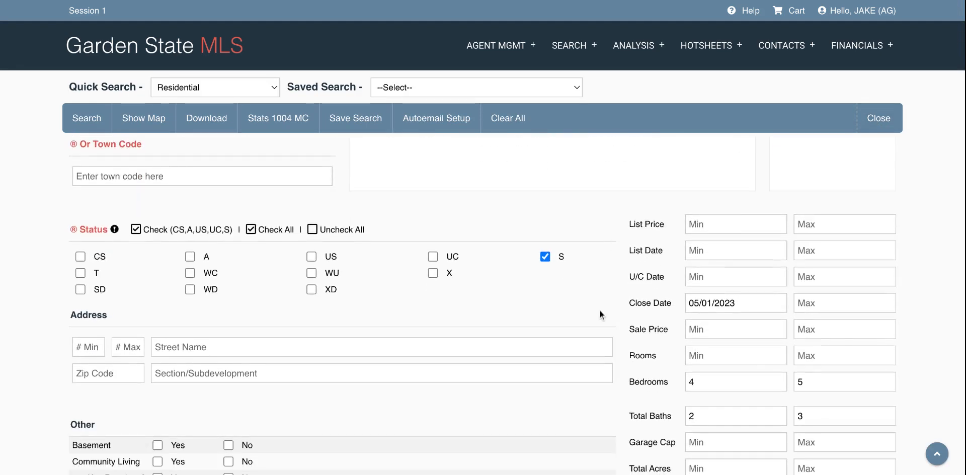
scroll(599, 314, down, 1)
scroll(600, 315, down, 3)
scroll(600, 315, up, 2)
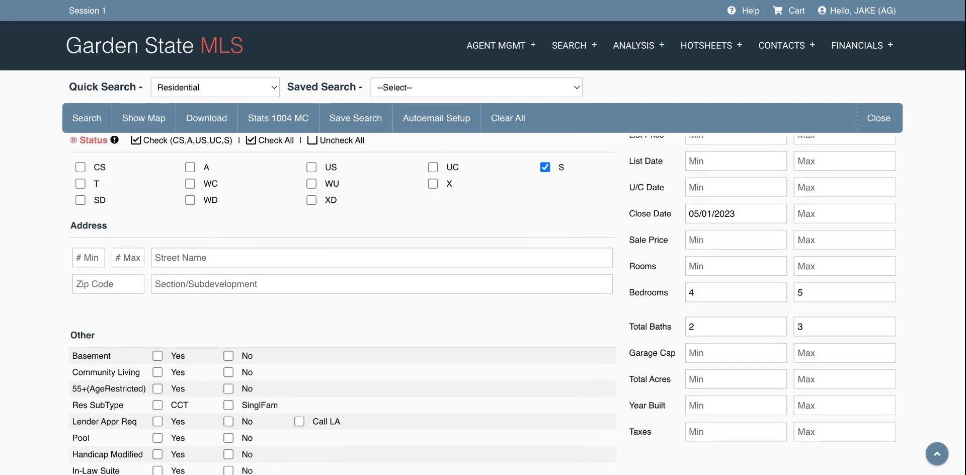
scroll(600, 315, down, 2)
scroll(600, 314, up, 1)
scroll(246, 346, up, 3)
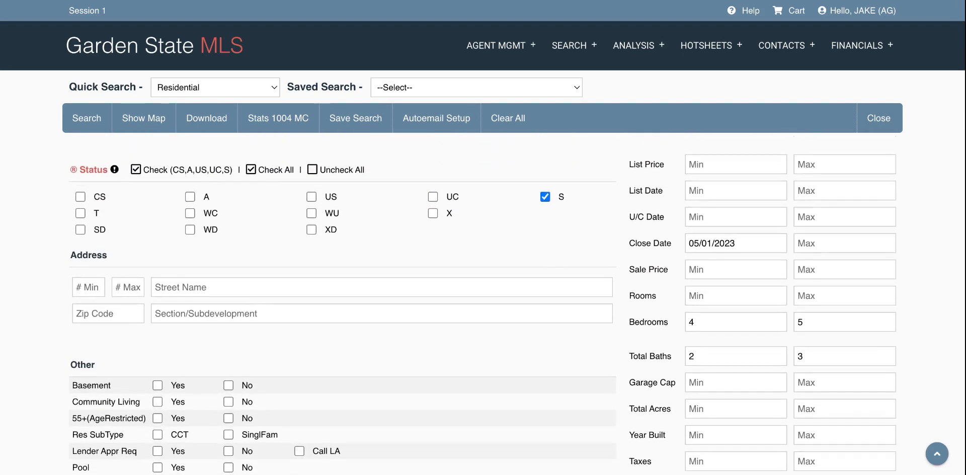
scroll(247, 346, down, 2)
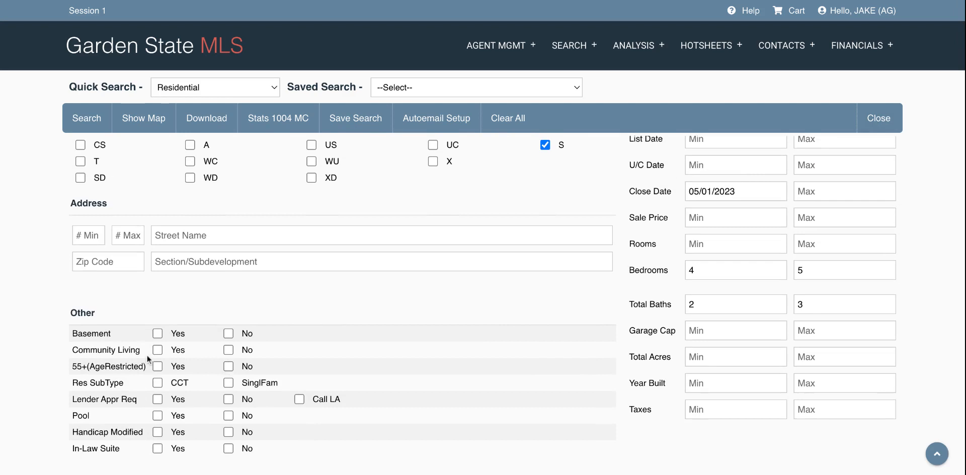
click(229, 351)
click(229, 366)
scroll(344, 351, down, 1)
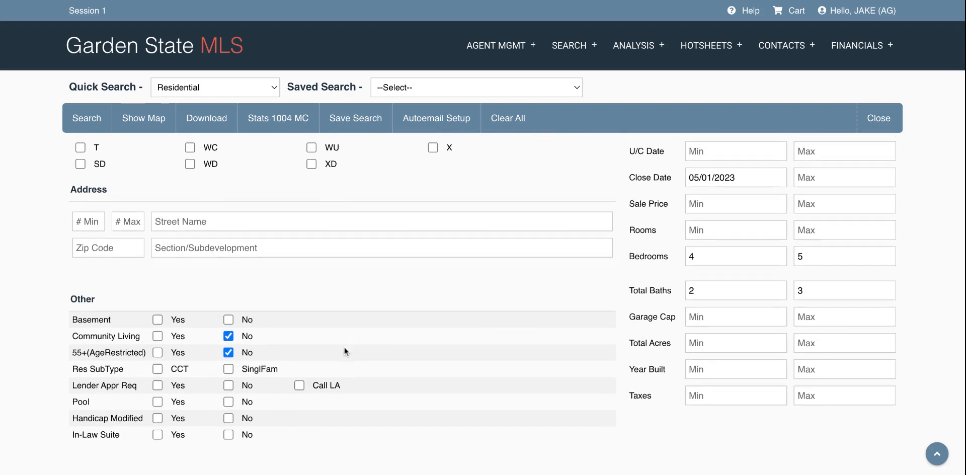
click(156, 320)
Step: Set Garage Cap to a range of 1 to 2
scroll(359, 302, up, 3)
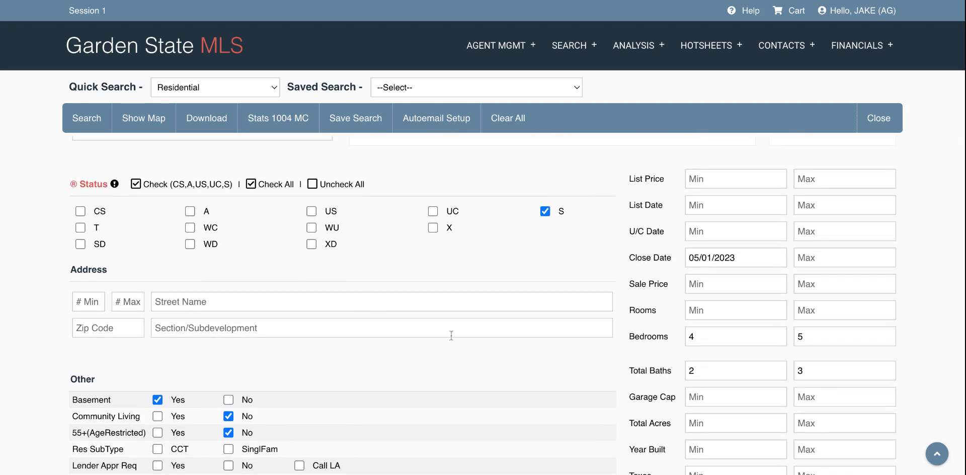
click(700, 395)
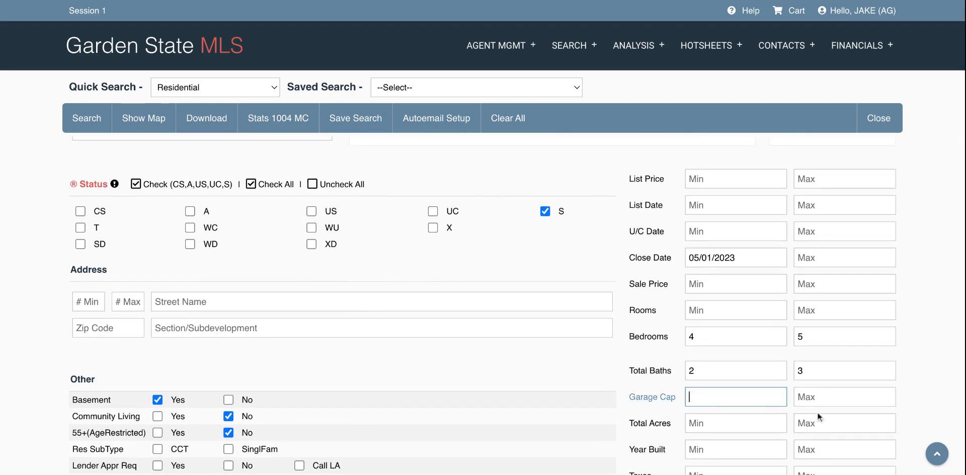
text(1)
click(845, 396)
text(2)
click(591, 363)
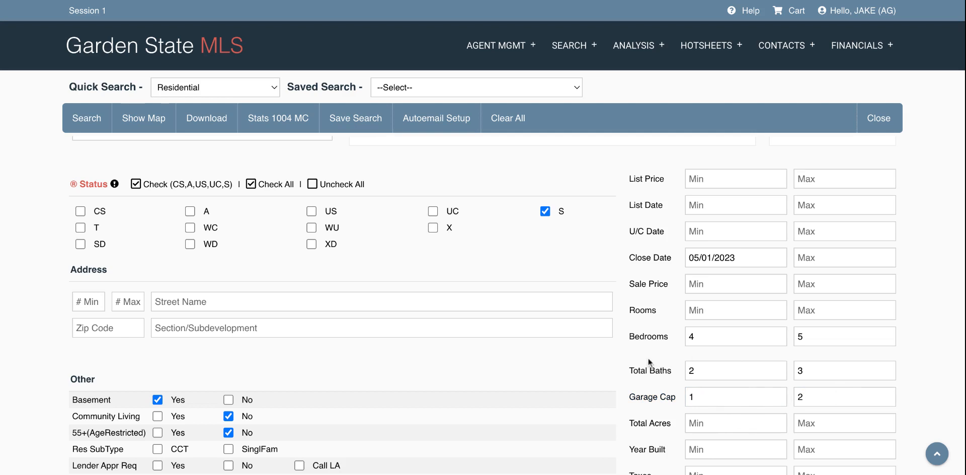
Step: Rerun the search, view the 8 sold results, and return to the form
click(86, 121)
click(449, 271)
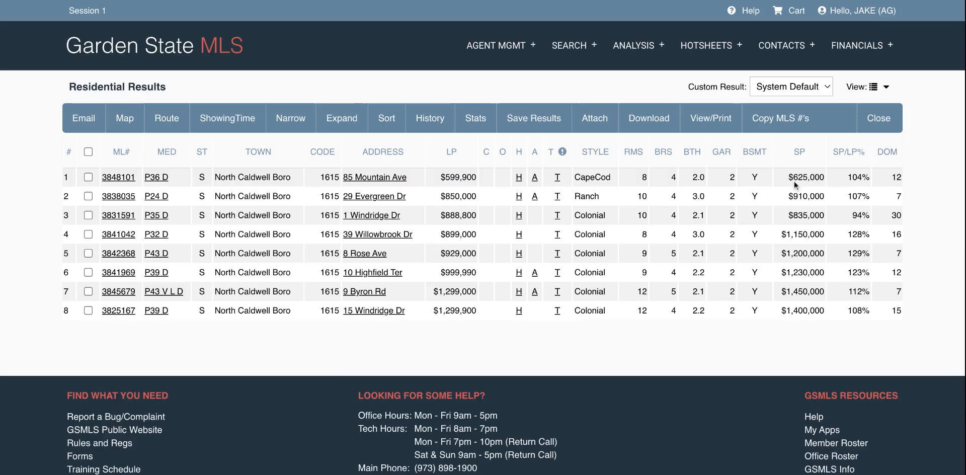
click(878, 118)
scroll(458, 351, down, 2)
scroll(459, 351, down, 2)
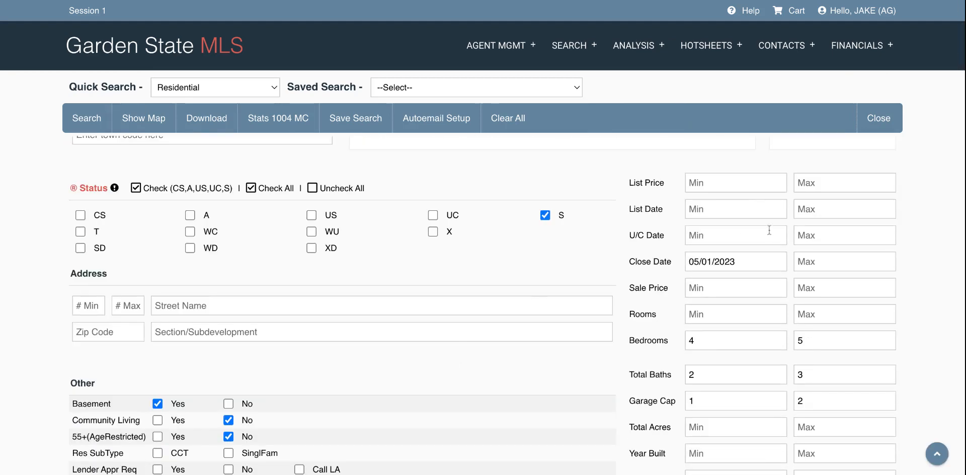
Step: Enter Sale Price Max 850000 and Sale Price Min 650000
click(840, 291)
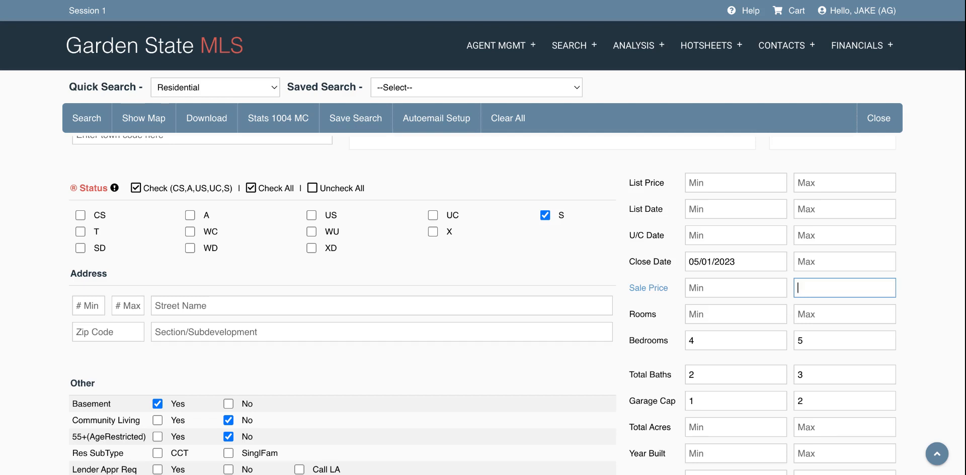
text(850000)
click(611, 279)
scroll(611, 282, down, 1)
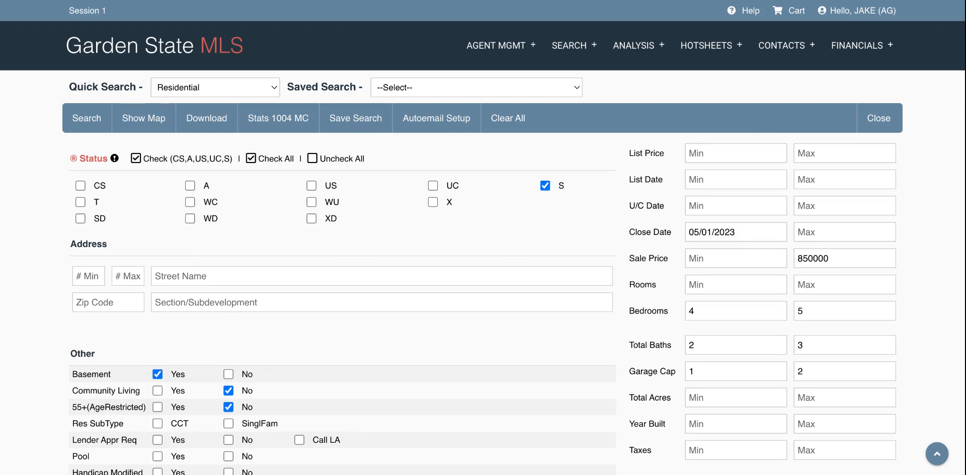
click(712, 265)
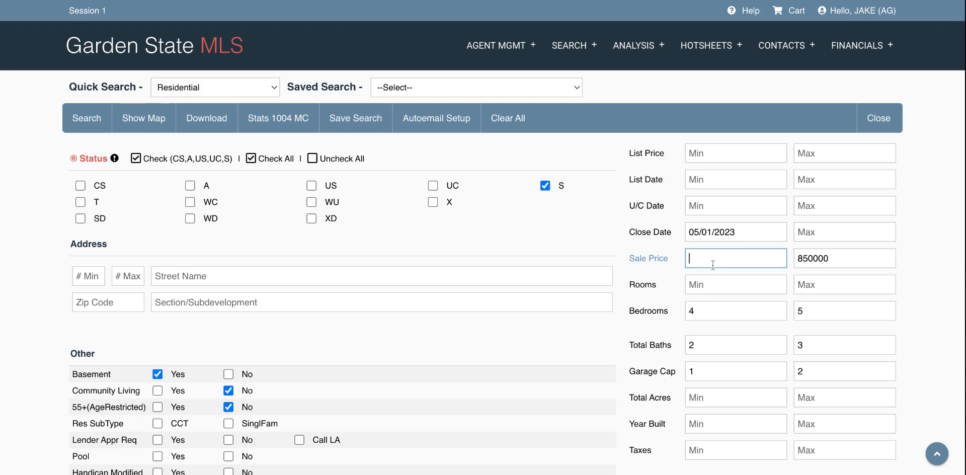
text(650000)
click(621, 345)
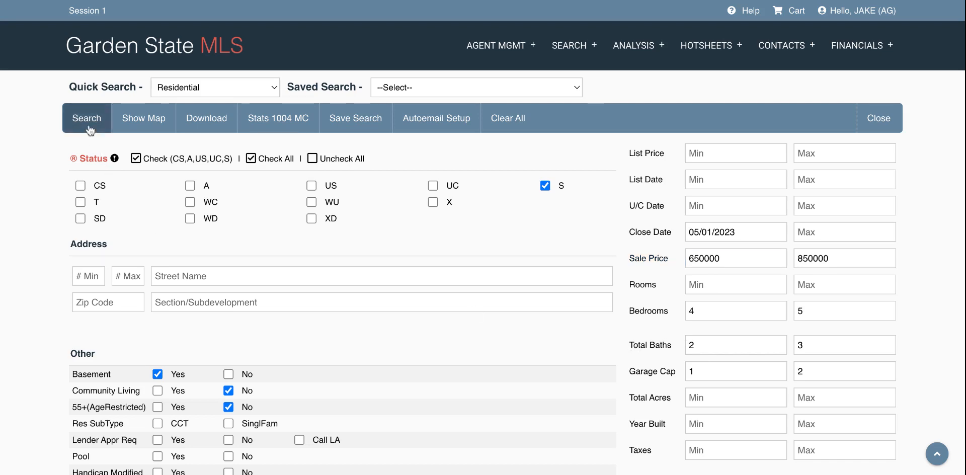
click(89, 127)
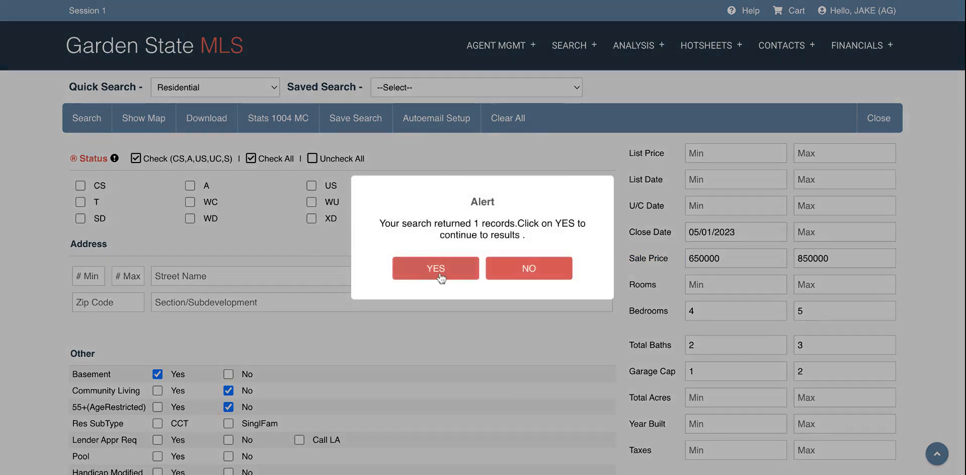
click(435, 271)
mouse_move(164, 188)
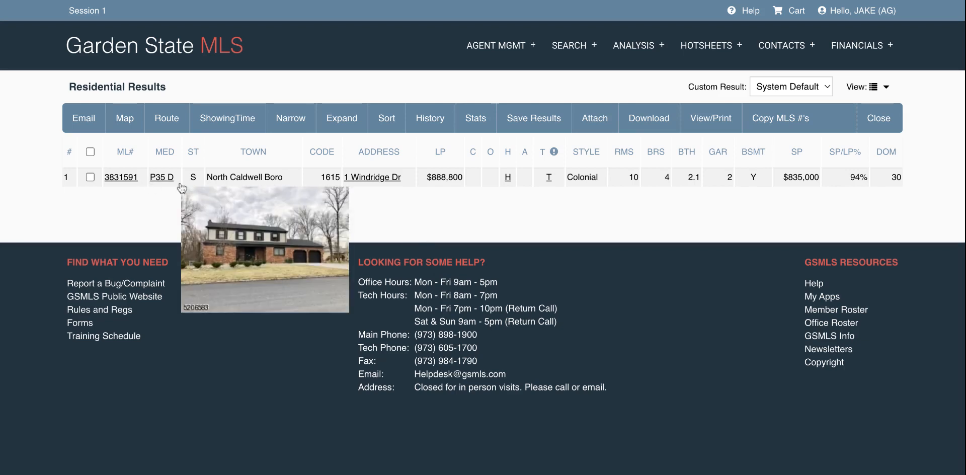
click(880, 119)
scroll(461, 352, down, 7)
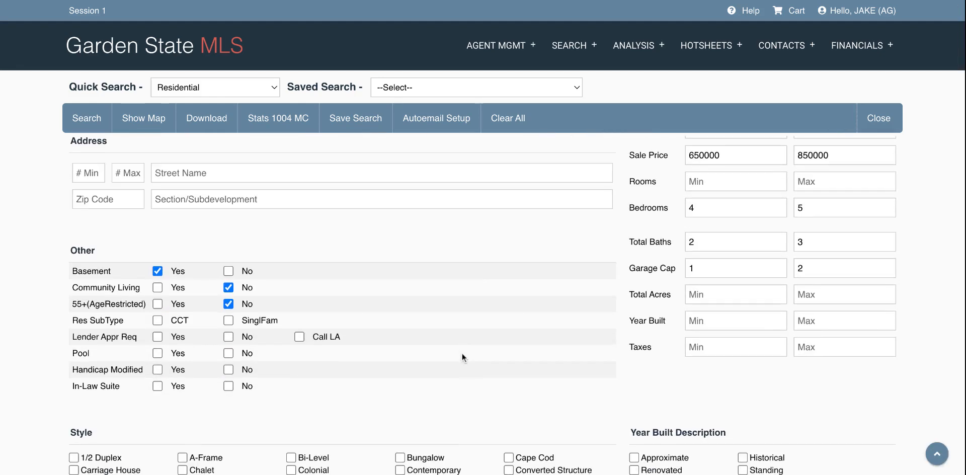
Step: Change the minimum Close Date to 01/01/2023 in the date picker
scroll(462, 352, up, 1)
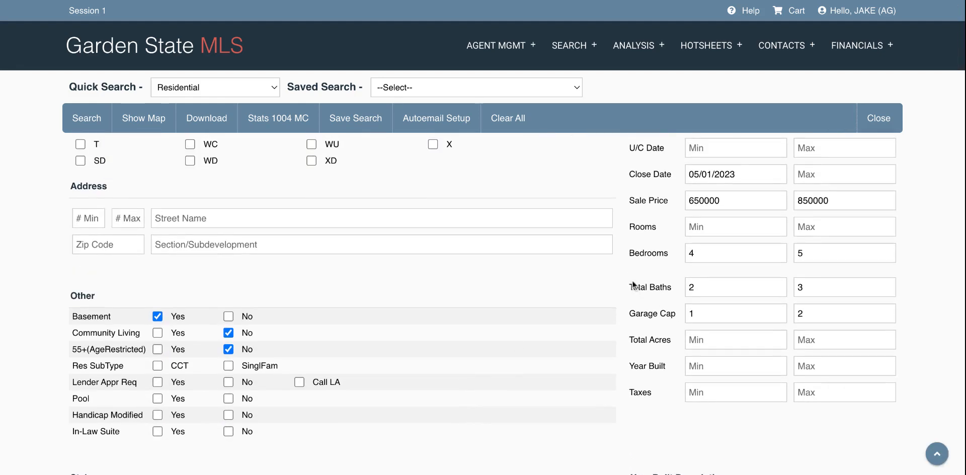
scroll(722, 272, up, 2)
click(721, 272)
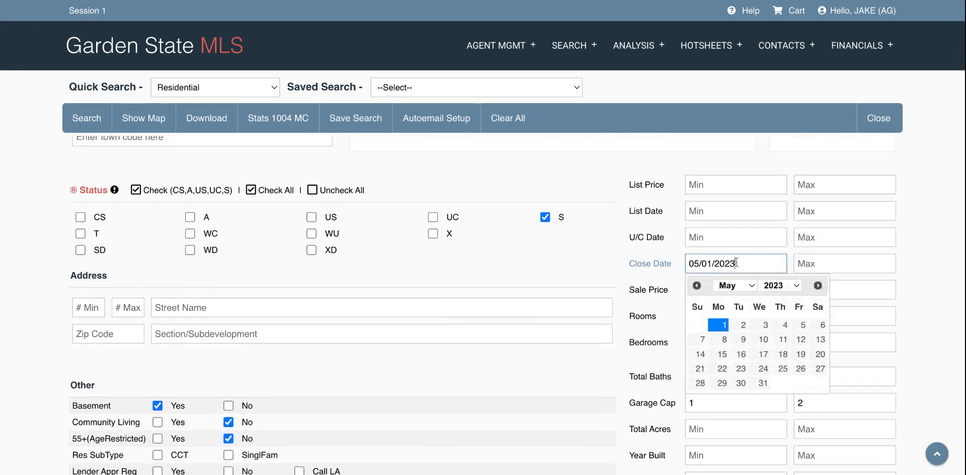
click(747, 287)
click(703, 326)
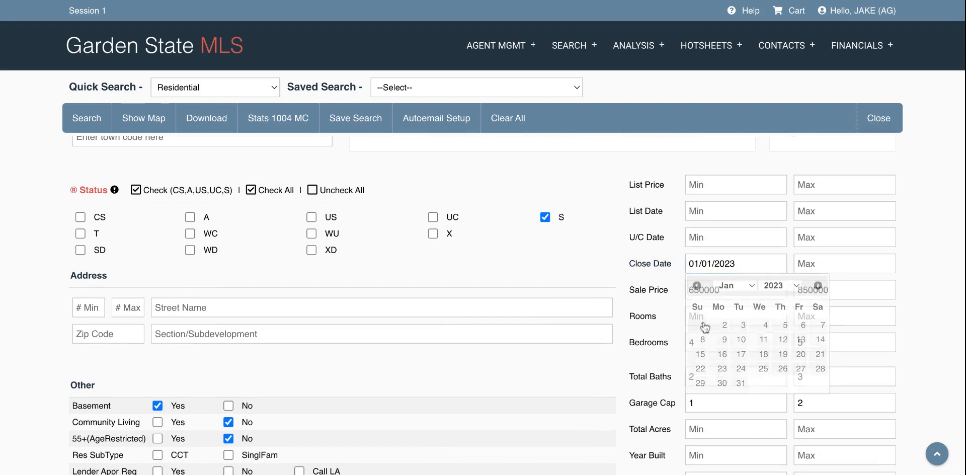
Step: Rerun the search, view the single sold colonial, and return to the form
click(77, 122)
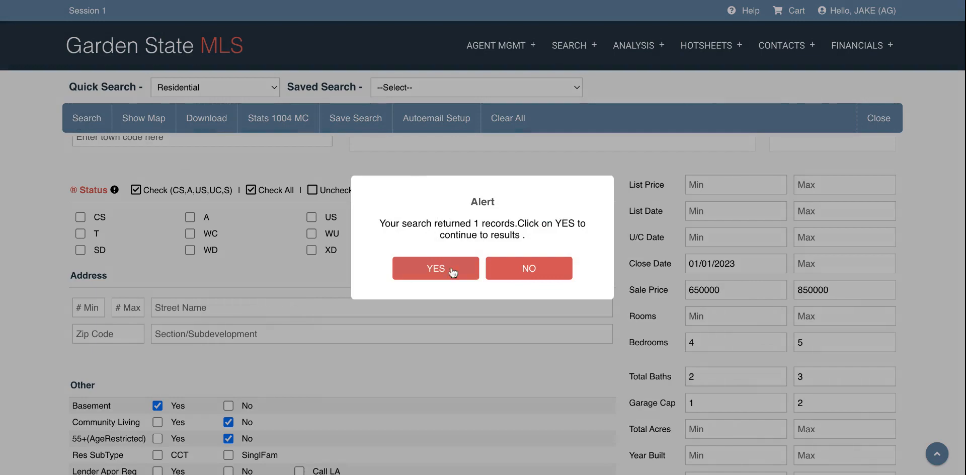
click(452, 272)
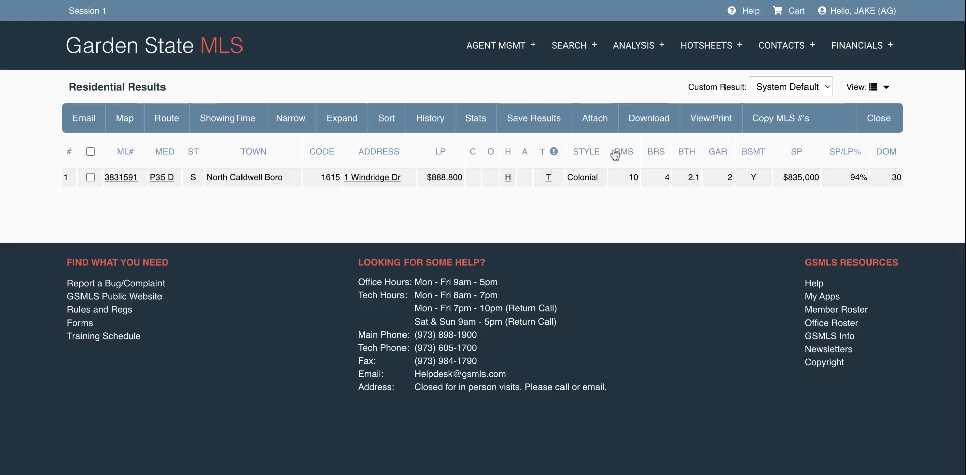
click(875, 118)
scroll(464, 363, down, 7)
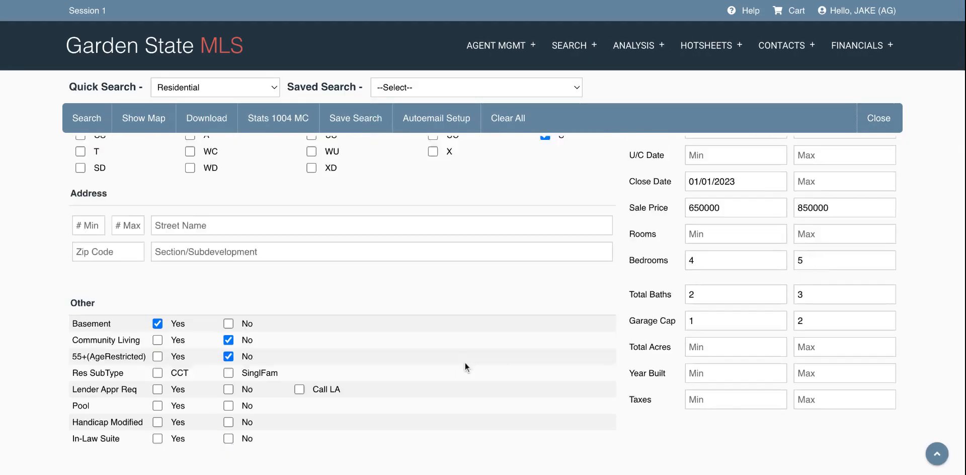